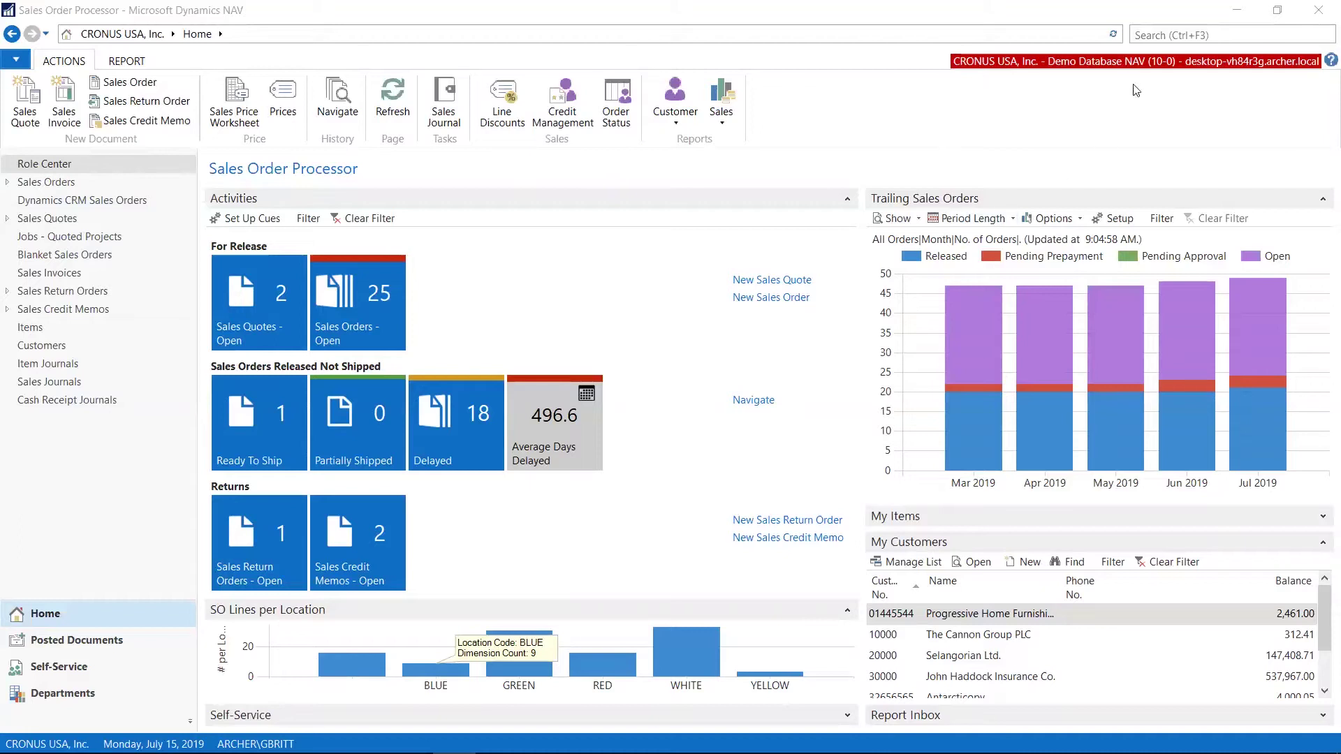
# After searching 'my no', go via Departments > Administration > Application Setup to the RoleTailored Client page.
pyautogui.click(1208, 34)
pyautogui.write('my')
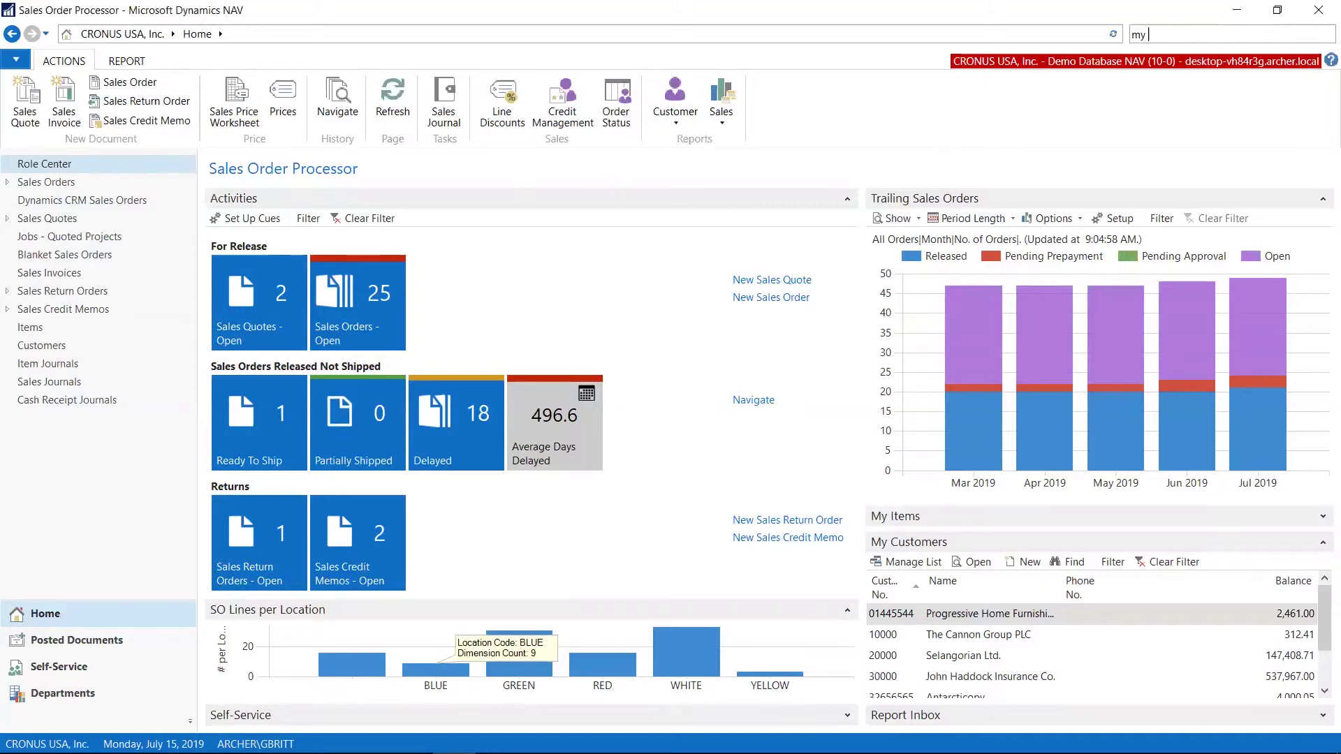
pyautogui.write(' no')
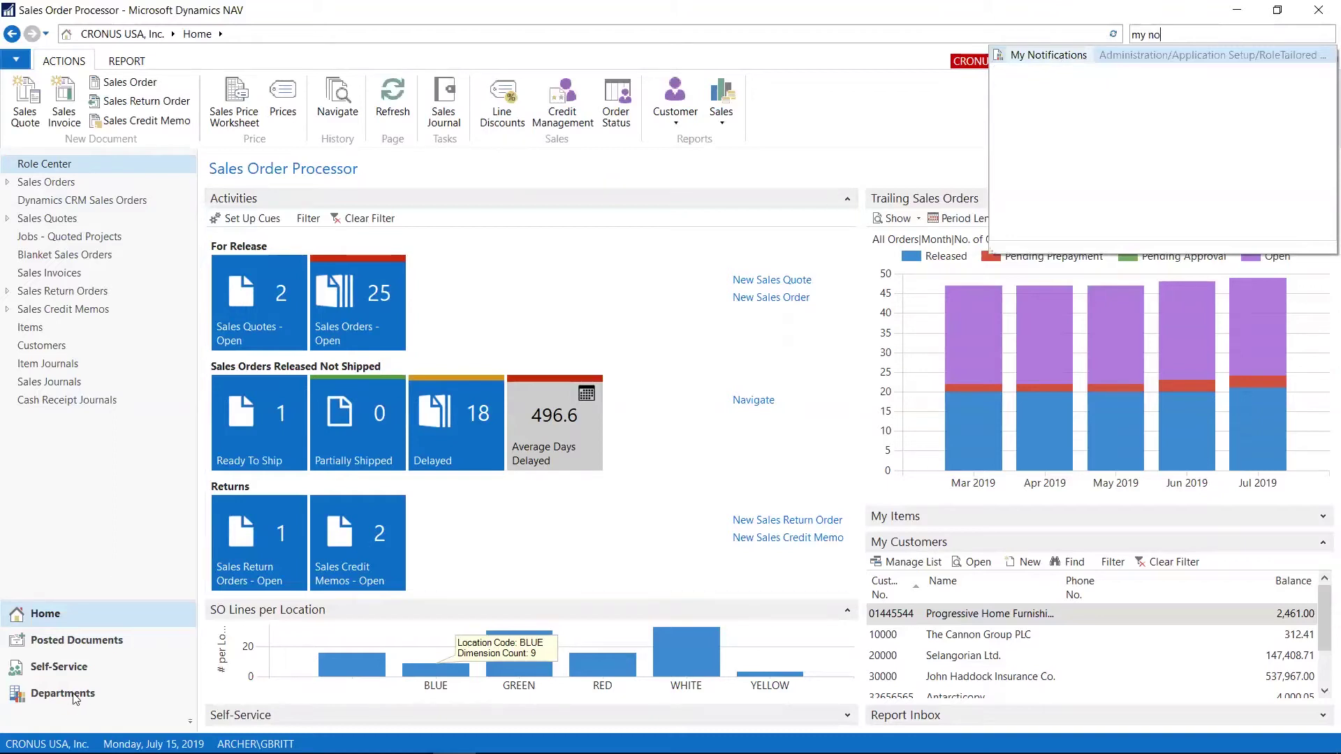
pyautogui.press('Escape')
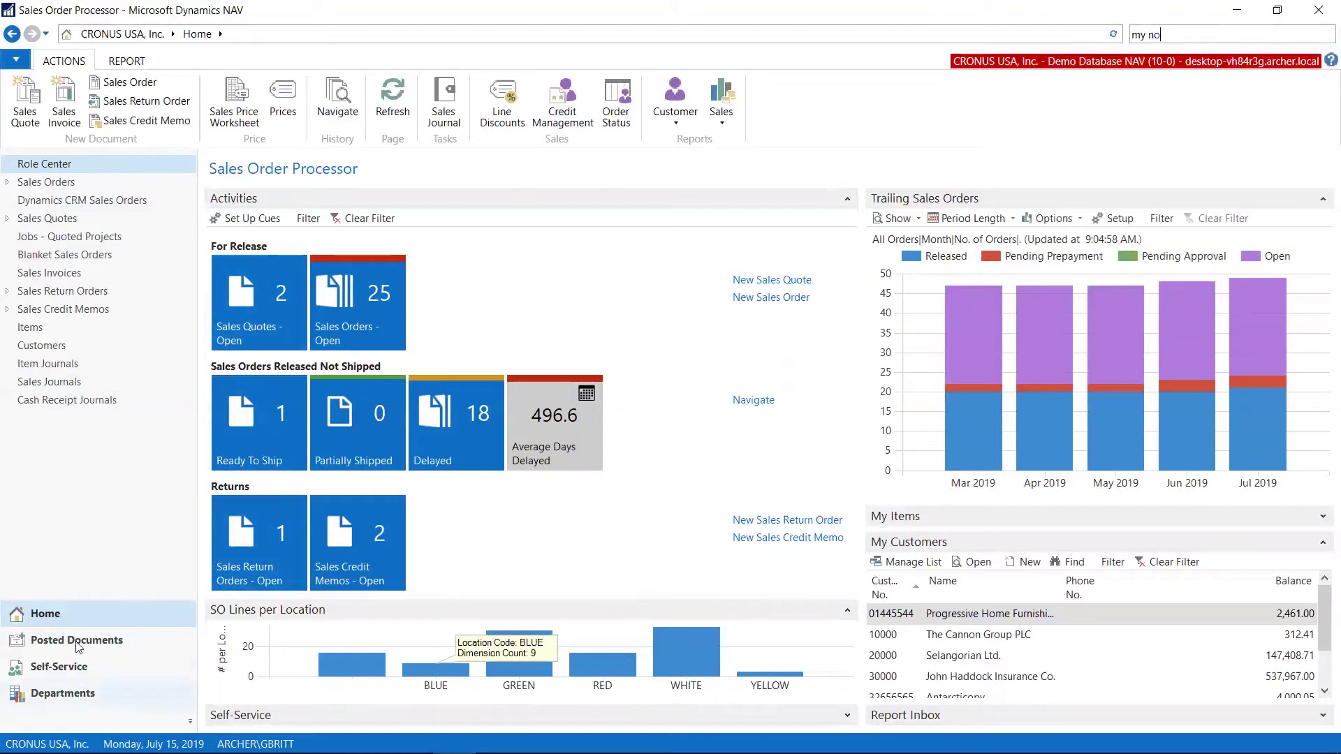
pyautogui.click(61, 698)
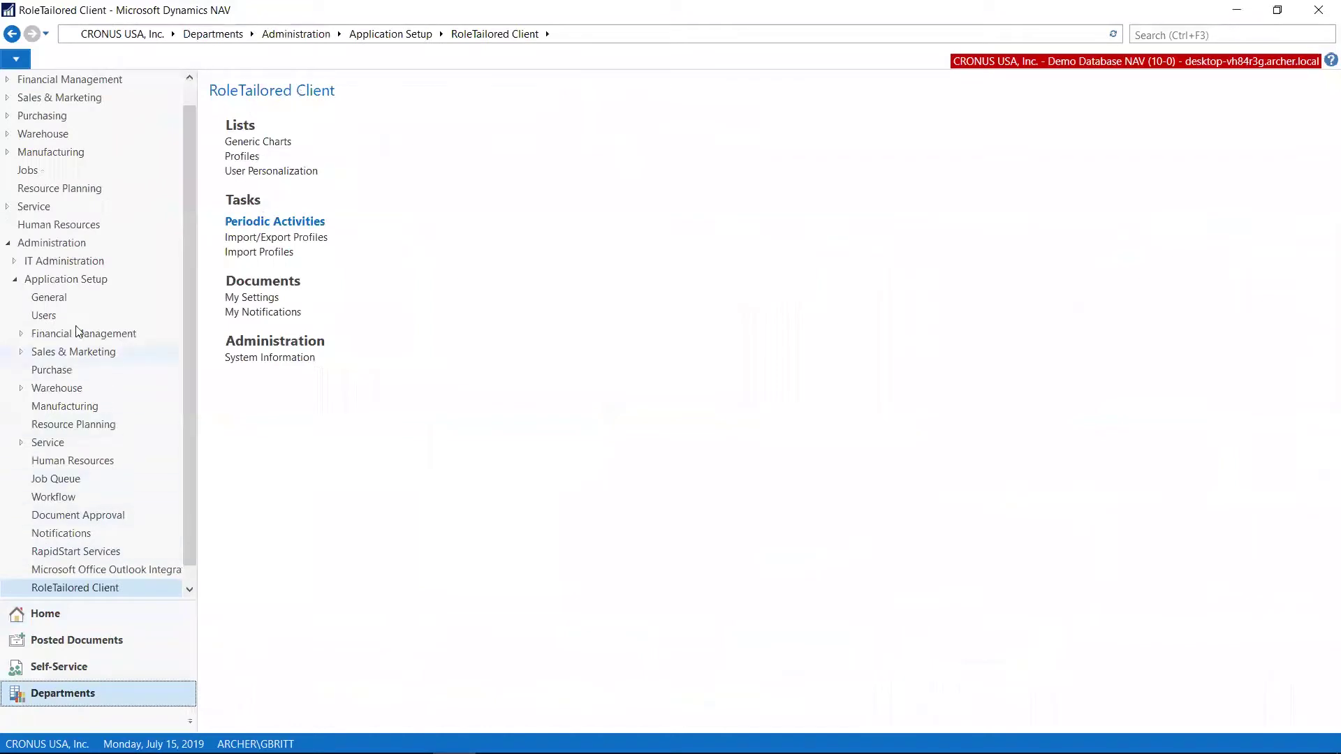
pyautogui.click(63, 279)
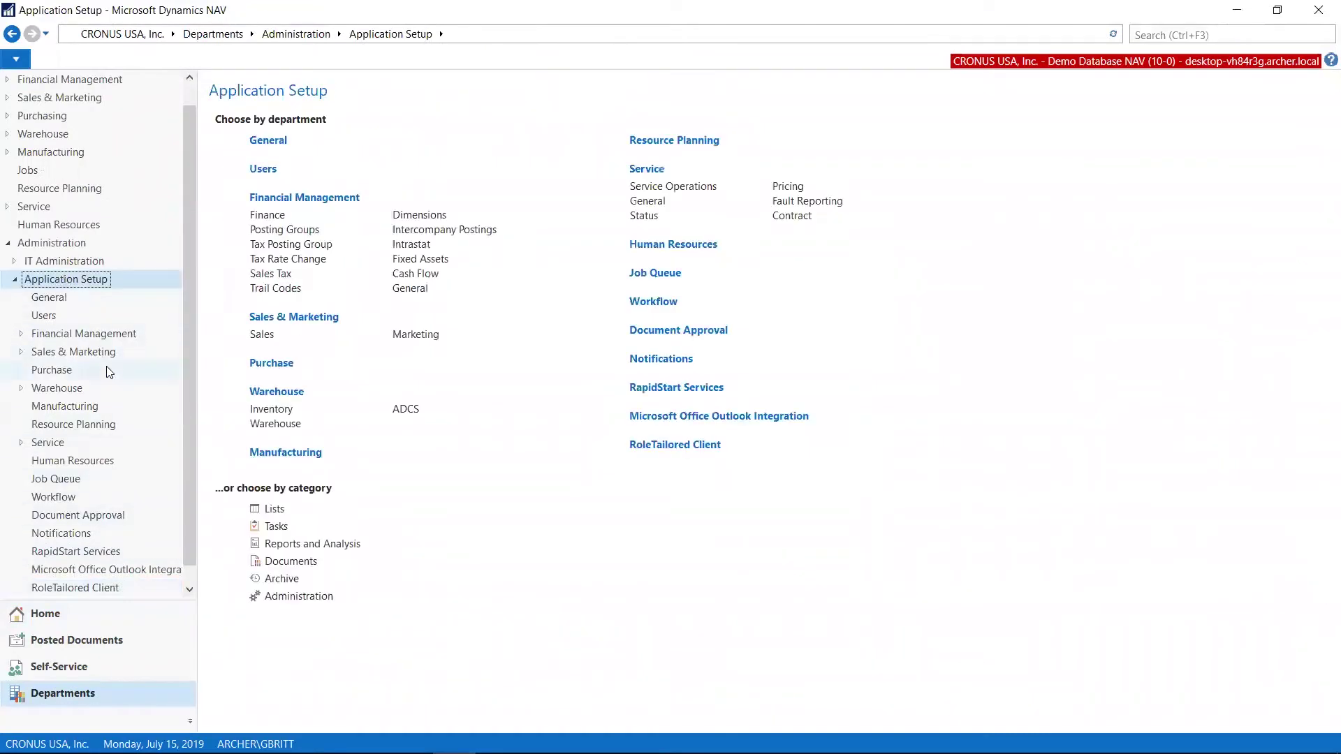
pyautogui.click(675, 447)
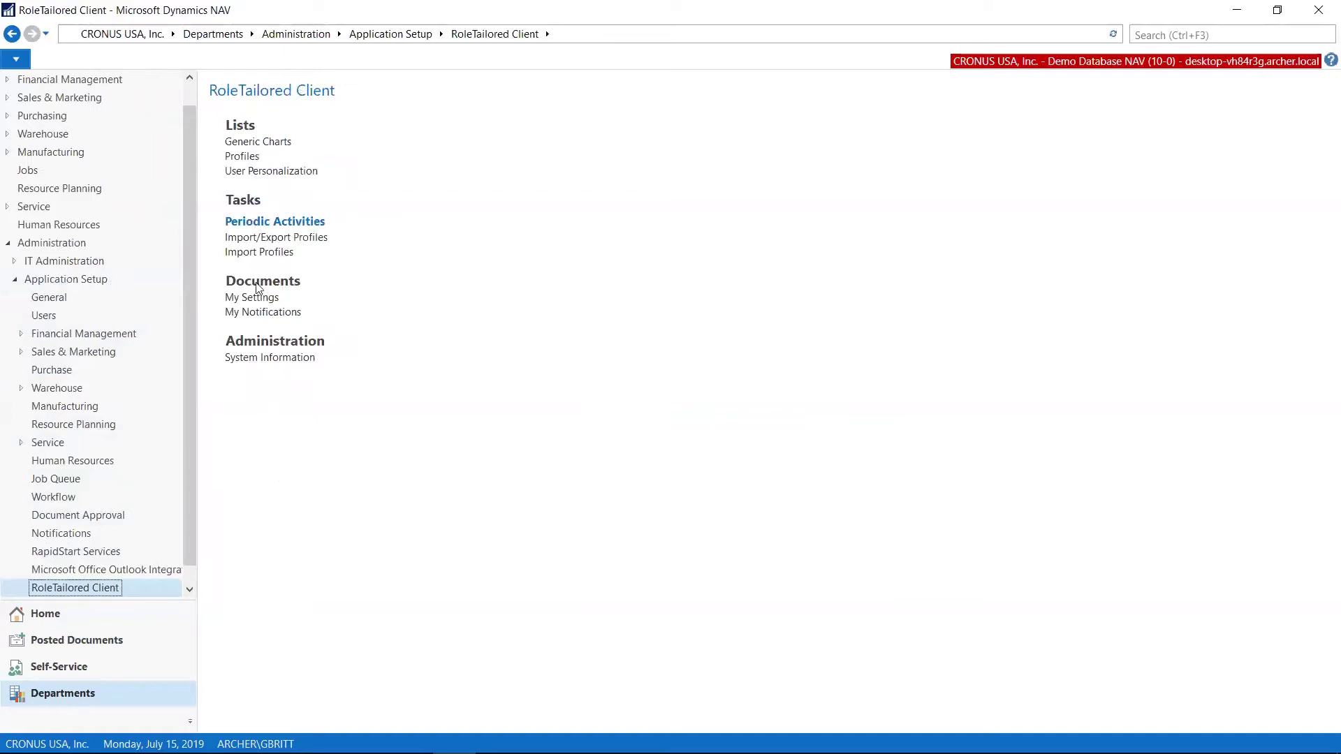
# Open Edit - My Notifications to review its seven enabled notifications.
pyautogui.click(268, 314)
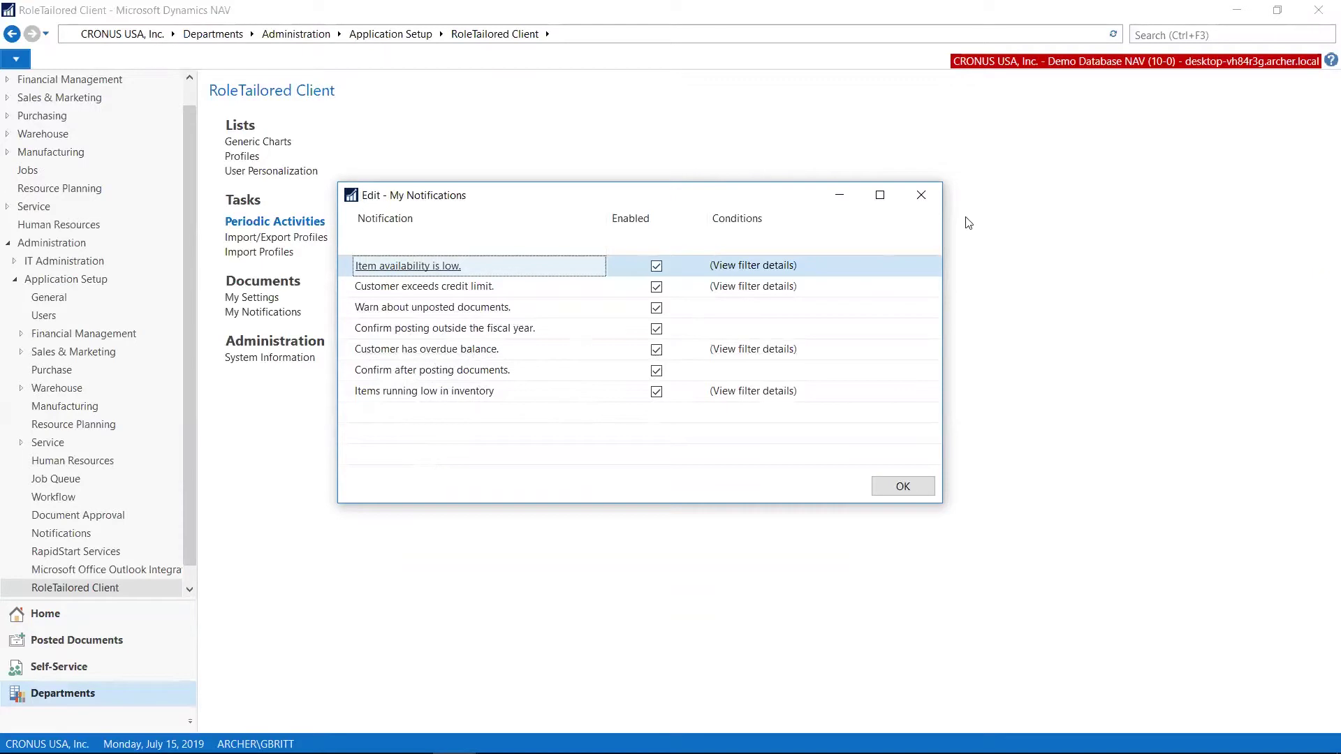
# Create sales order 1033 for The Cannon Group PLC and view its overdue-balance notification details.
pyautogui.click(921, 198)
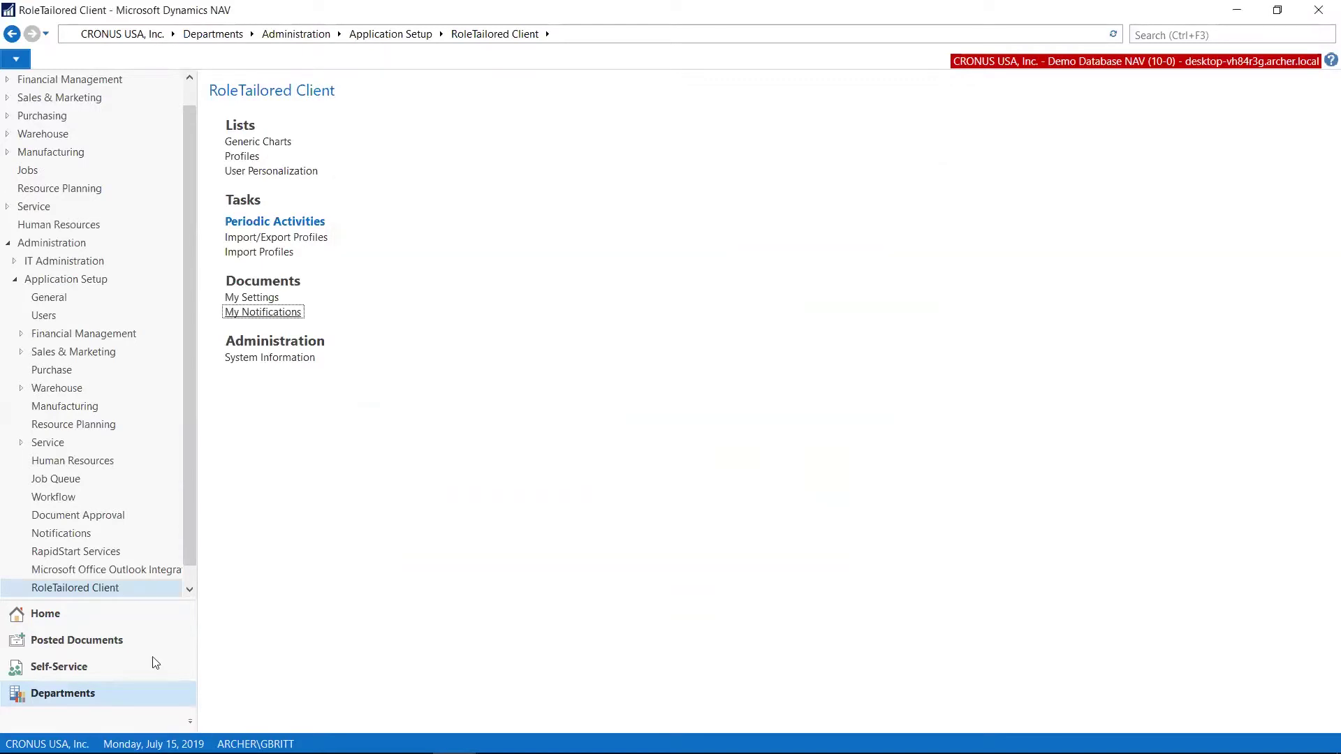
pyautogui.click(46, 613)
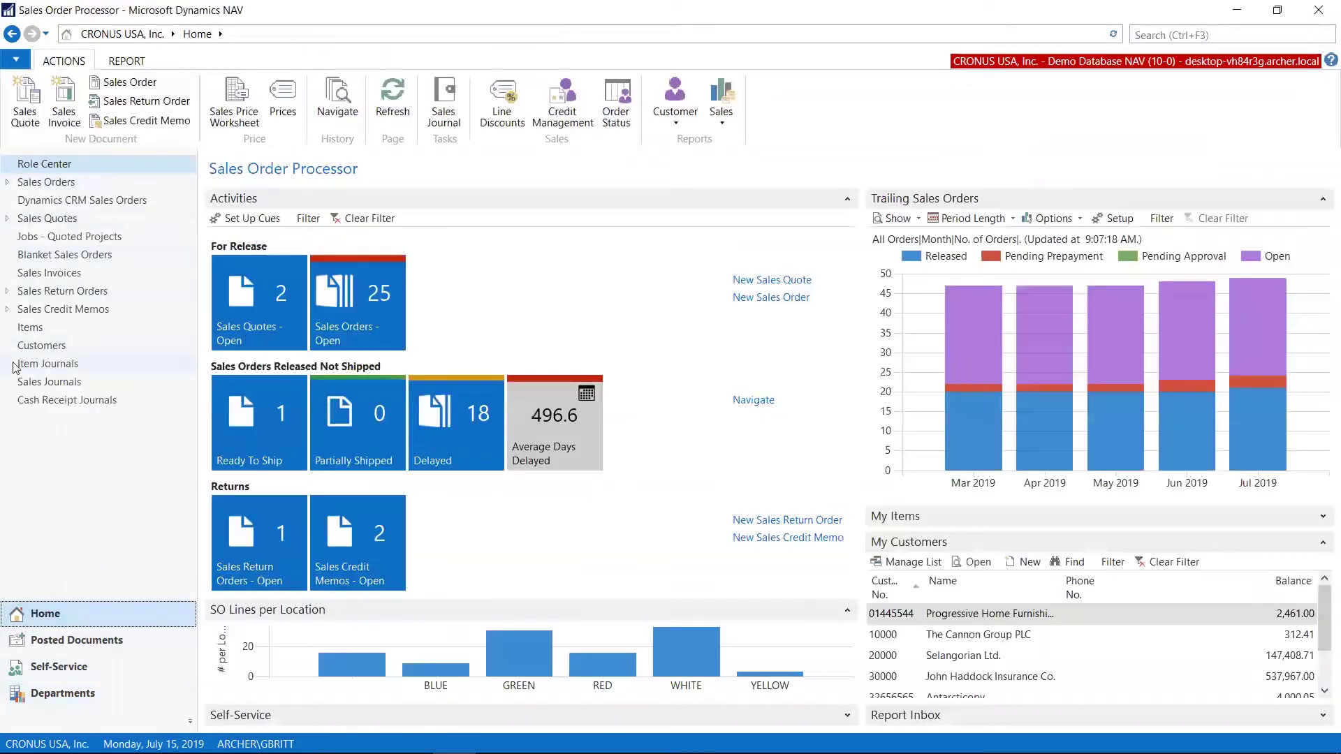
pyautogui.click(28, 346)
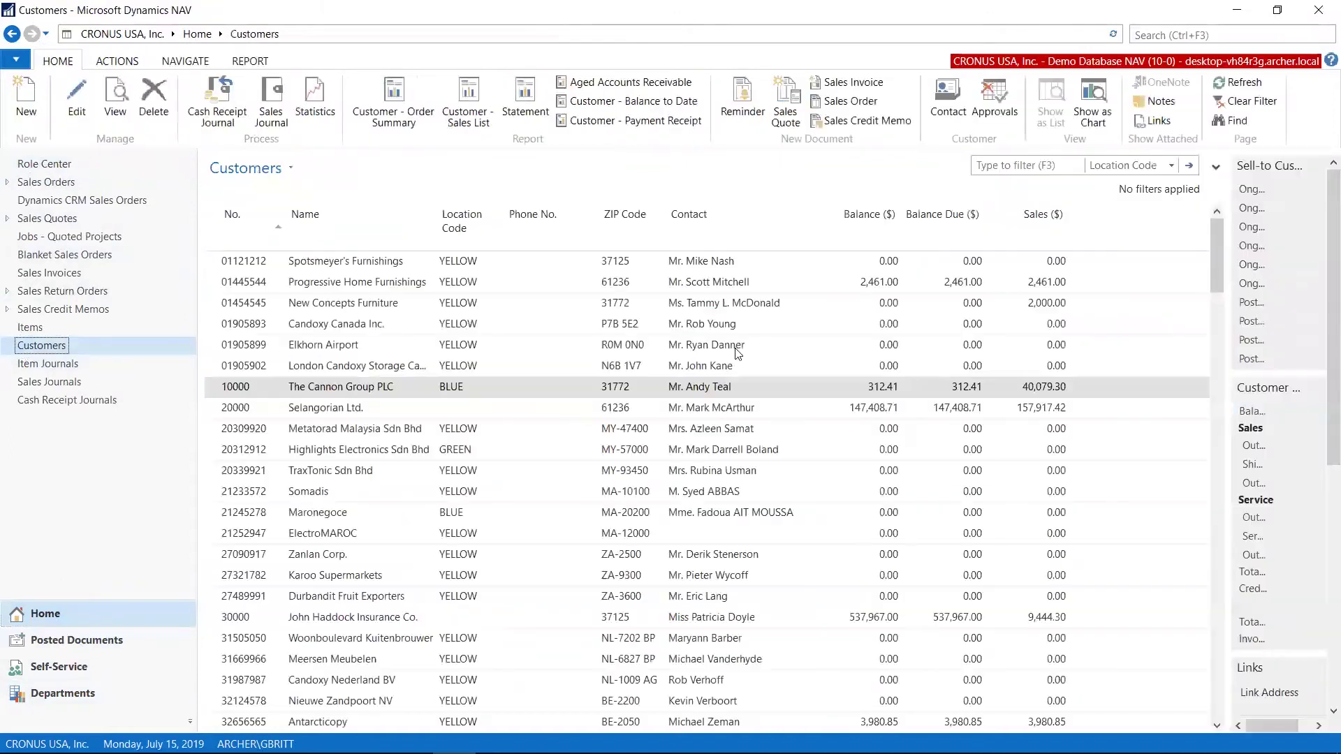
pyautogui.click(336, 391)
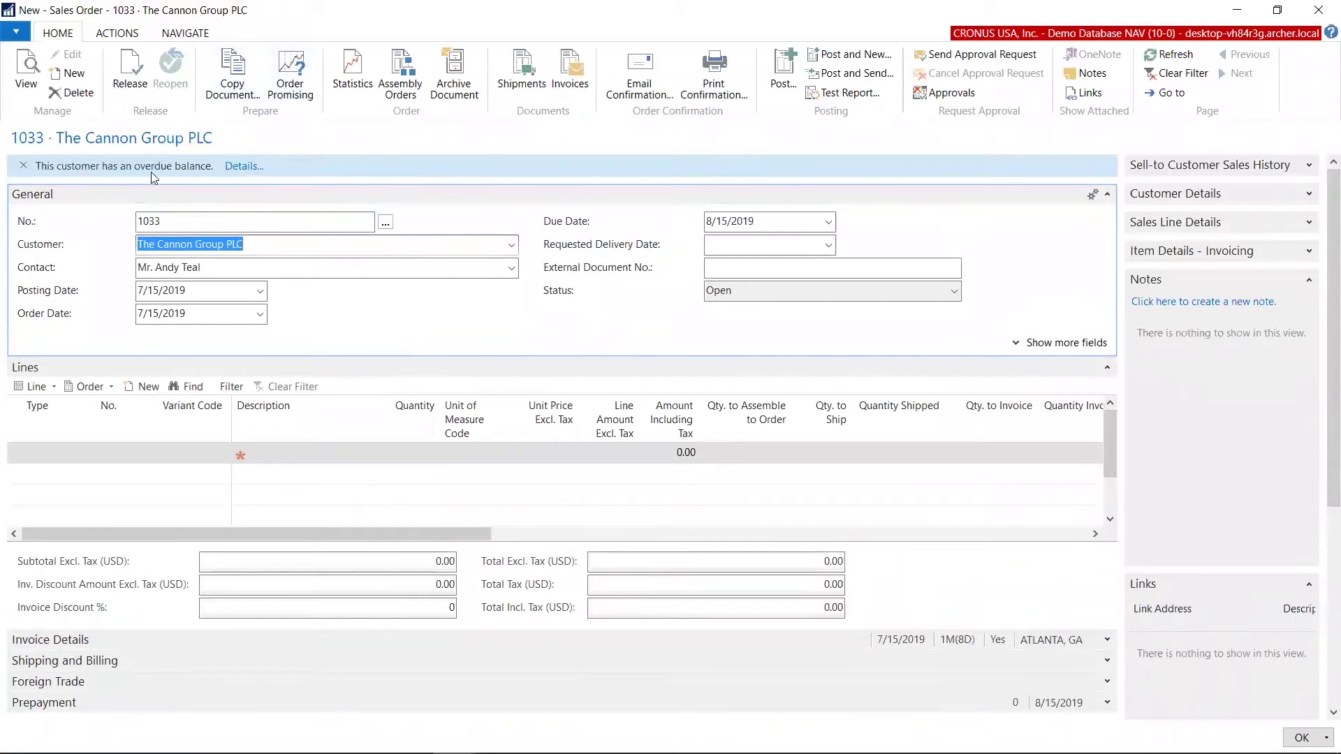
pyautogui.click(244, 167)
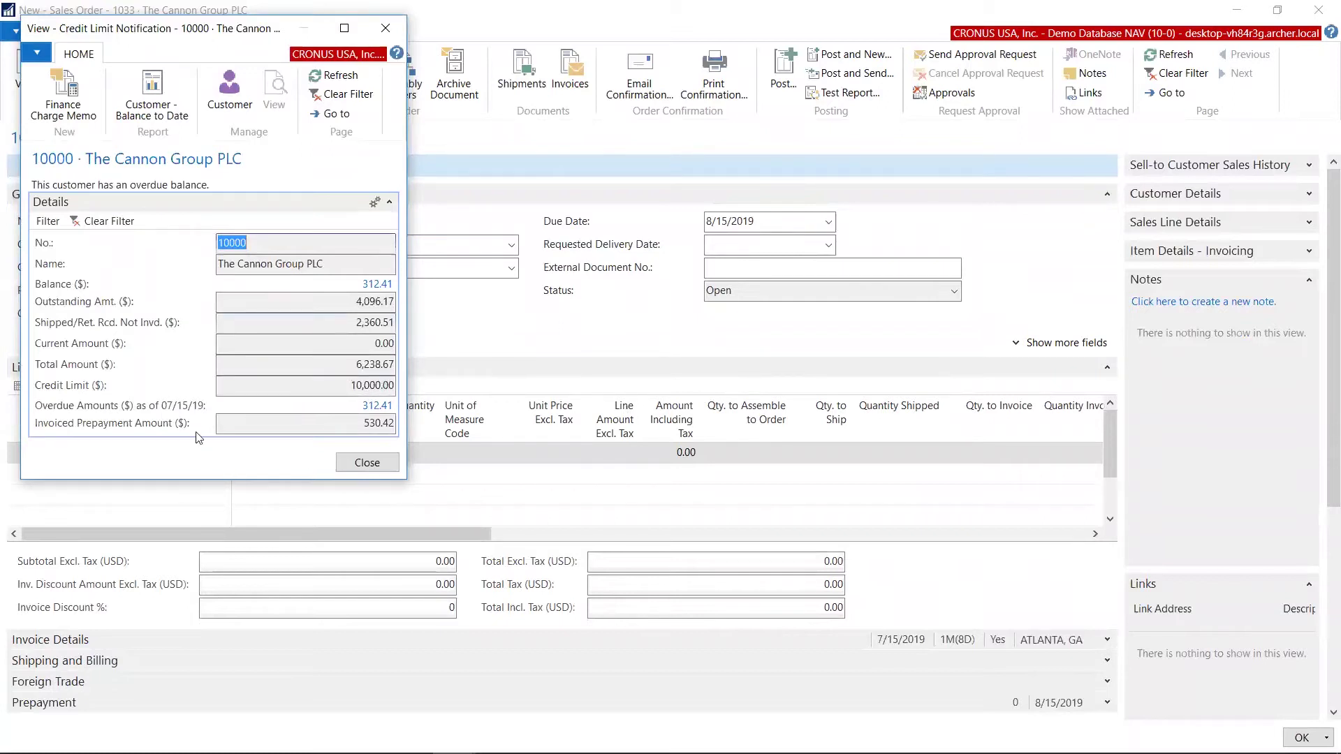
# Add one ATHENS Desk (item 1896-S) to order 1033, release it, and close the window.
pyautogui.click(367, 463)
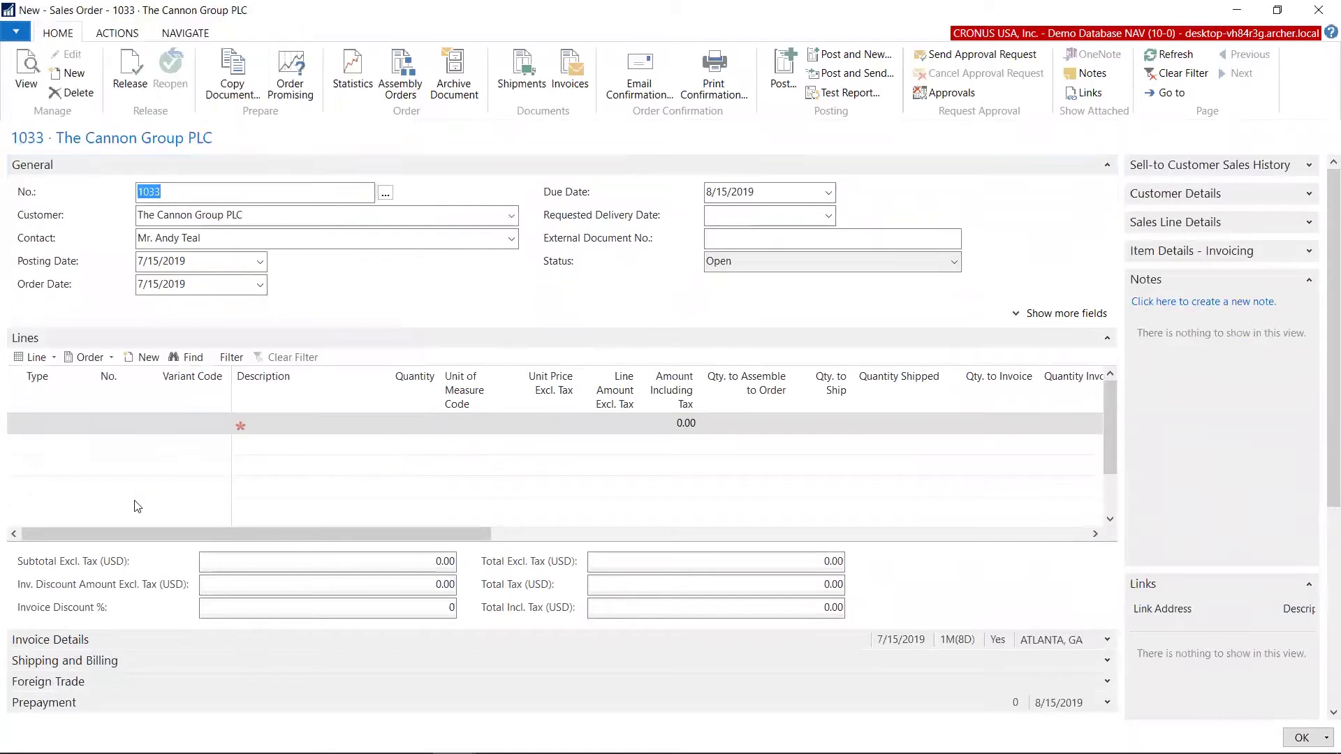
pyautogui.click(39, 421)
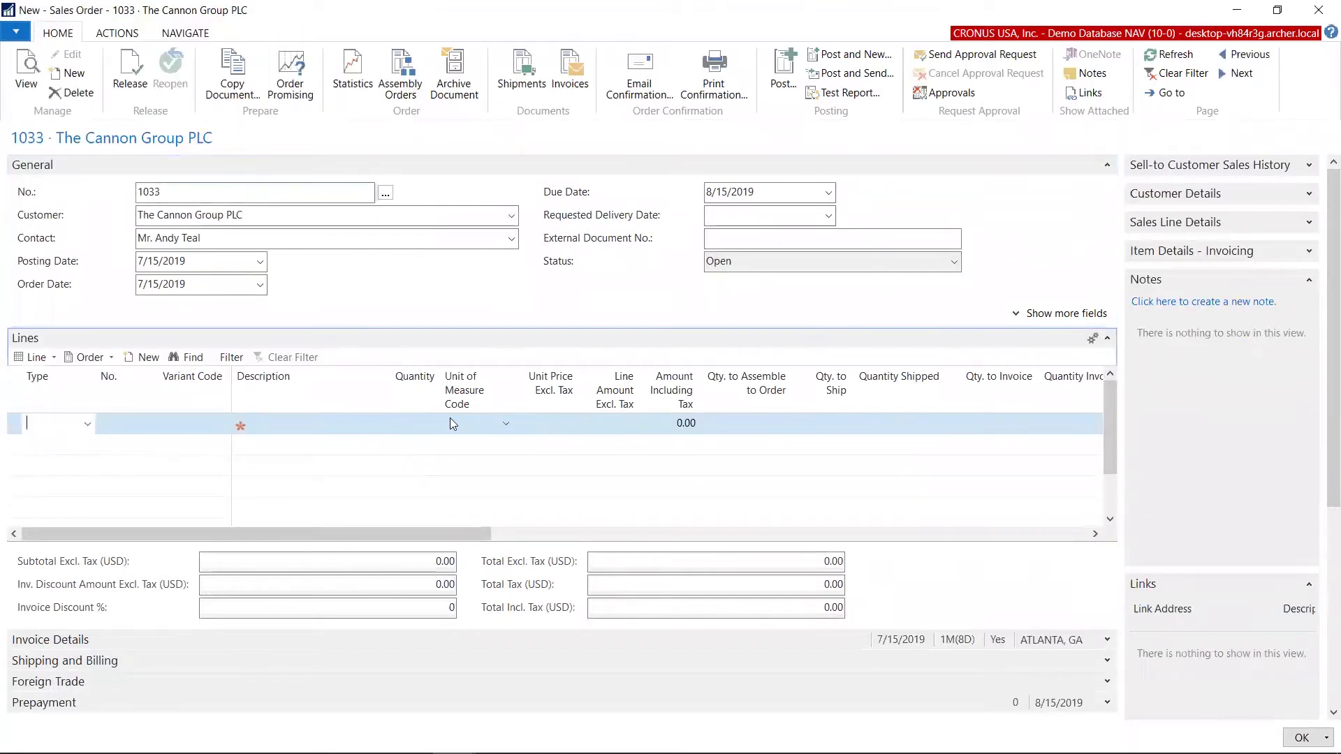
pyautogui.write('i')
pyautogui.press('Tab')
pyautogui.write('ath')
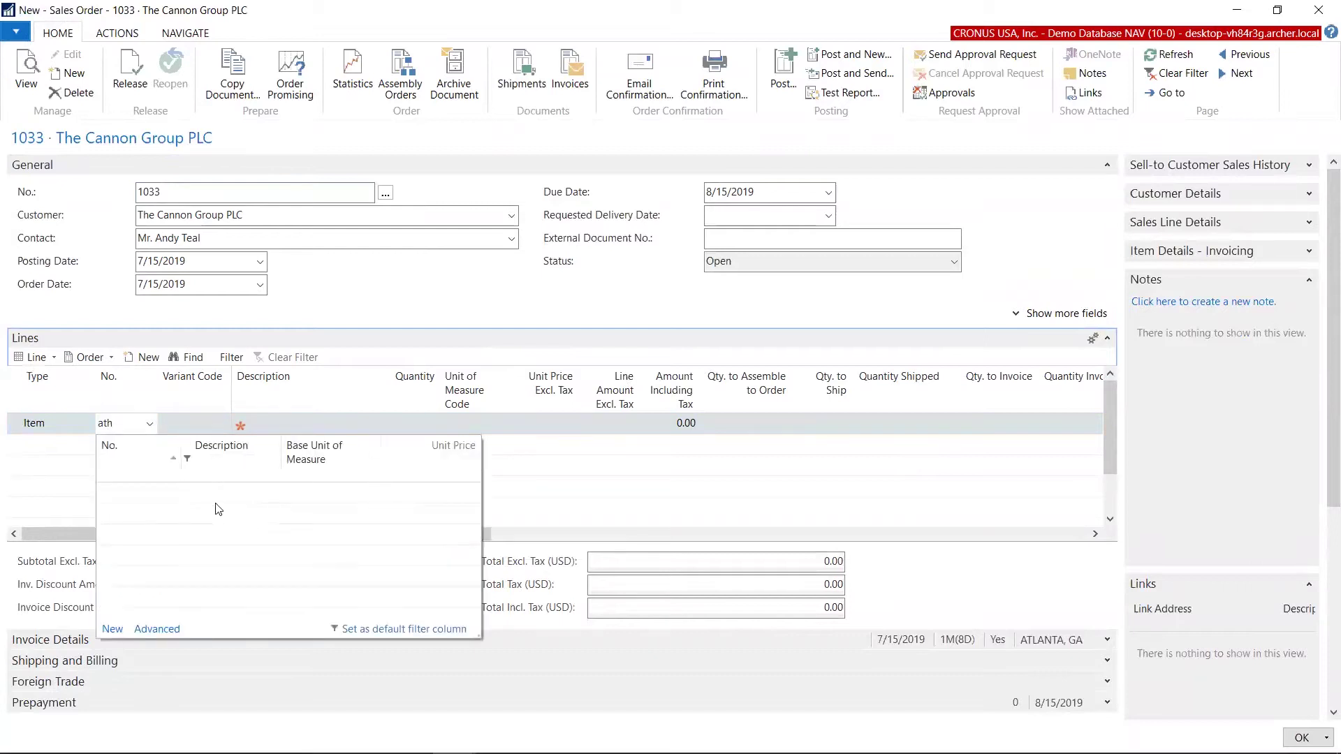
pyautogui.click(220, 492)
pyautogui.press('Tab')
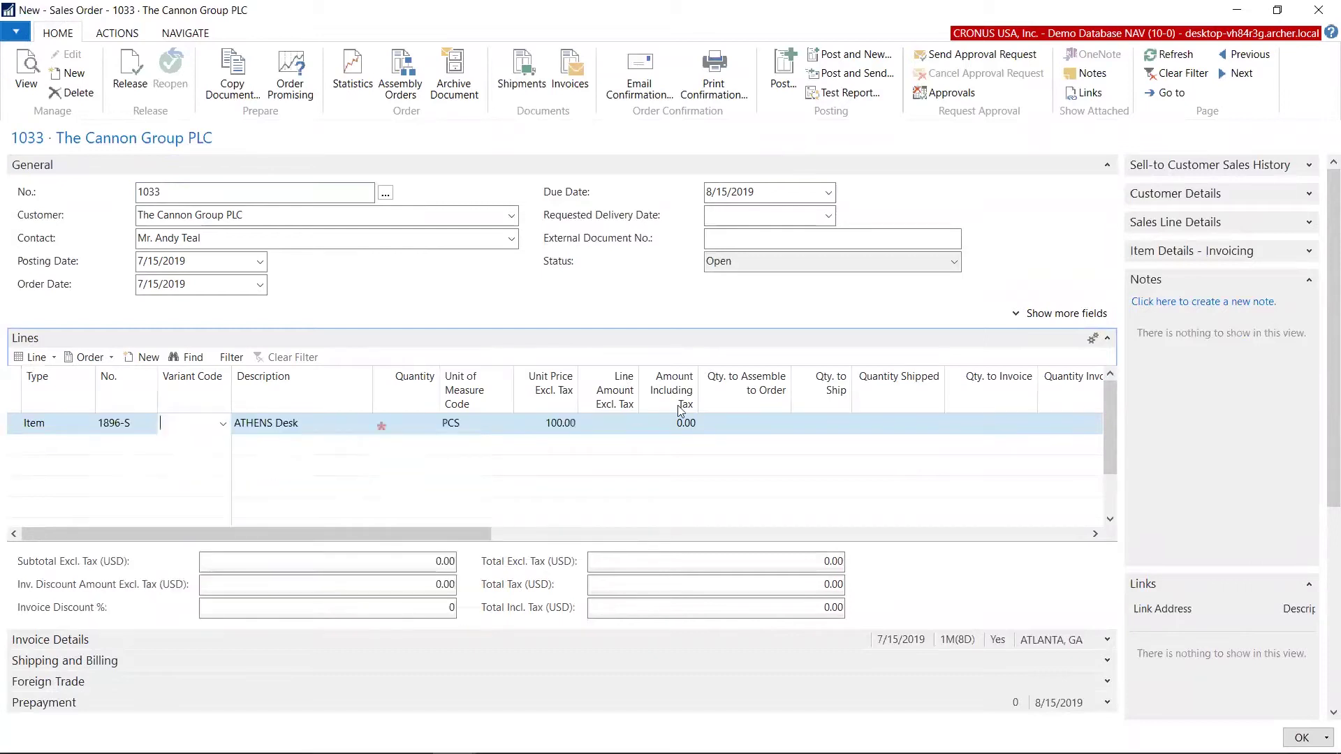
pyautogui.press('Tab')
pyautogui.press('Tab')
pyautogui.write('1')
pyautogui.press('Tab')
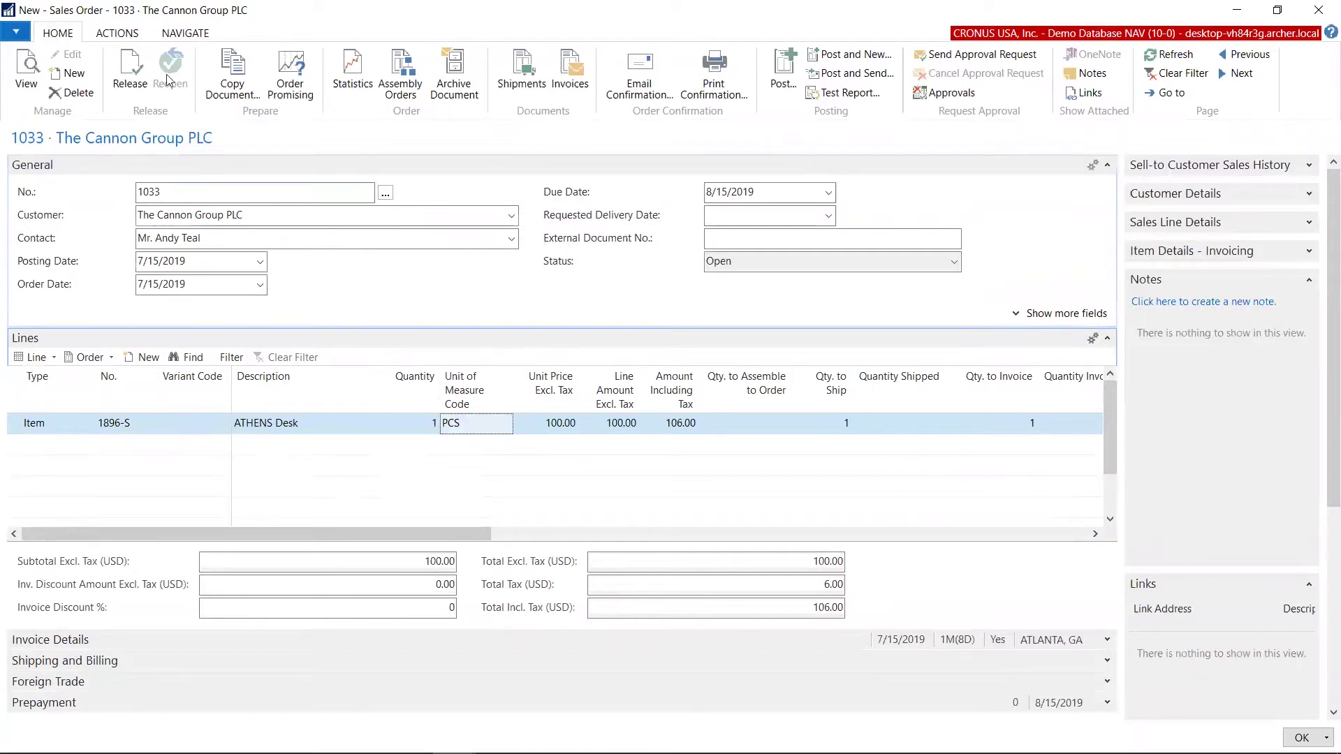
pyautogui.click(131, 74)
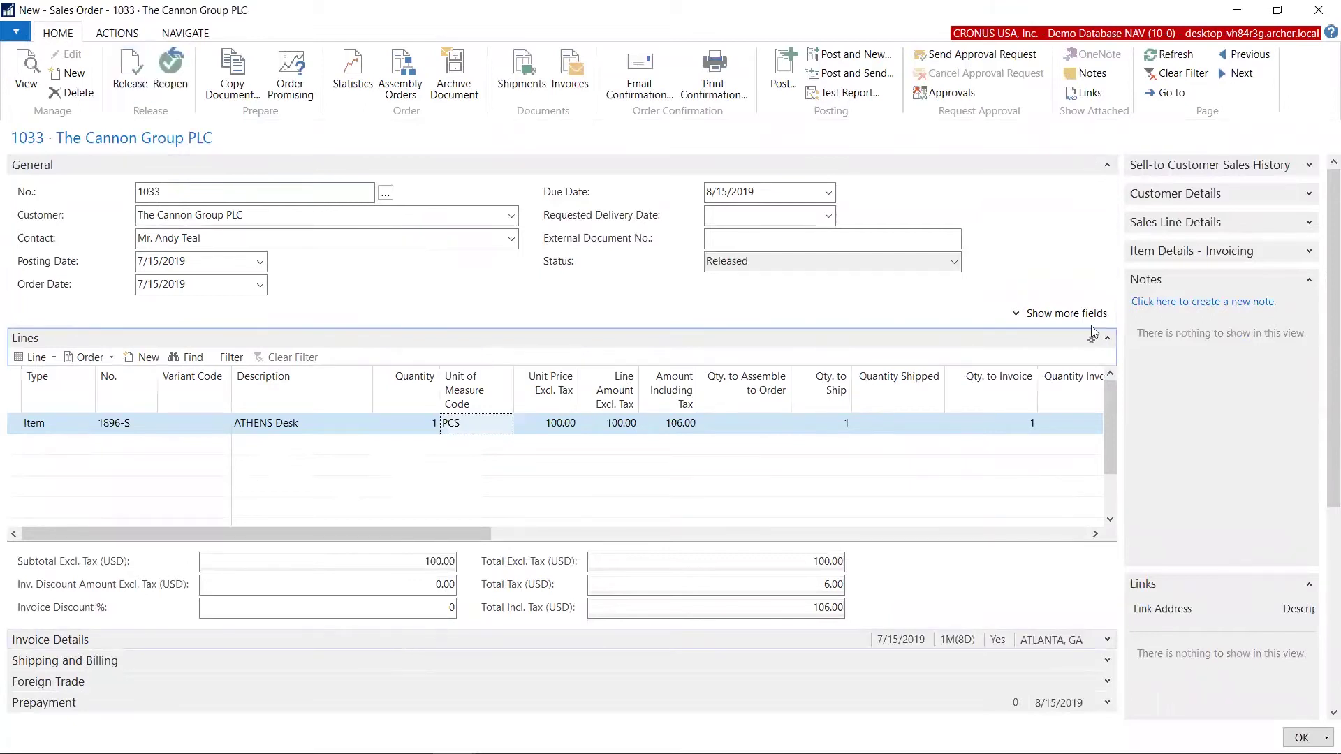
pyautogui.click(1318, 10)
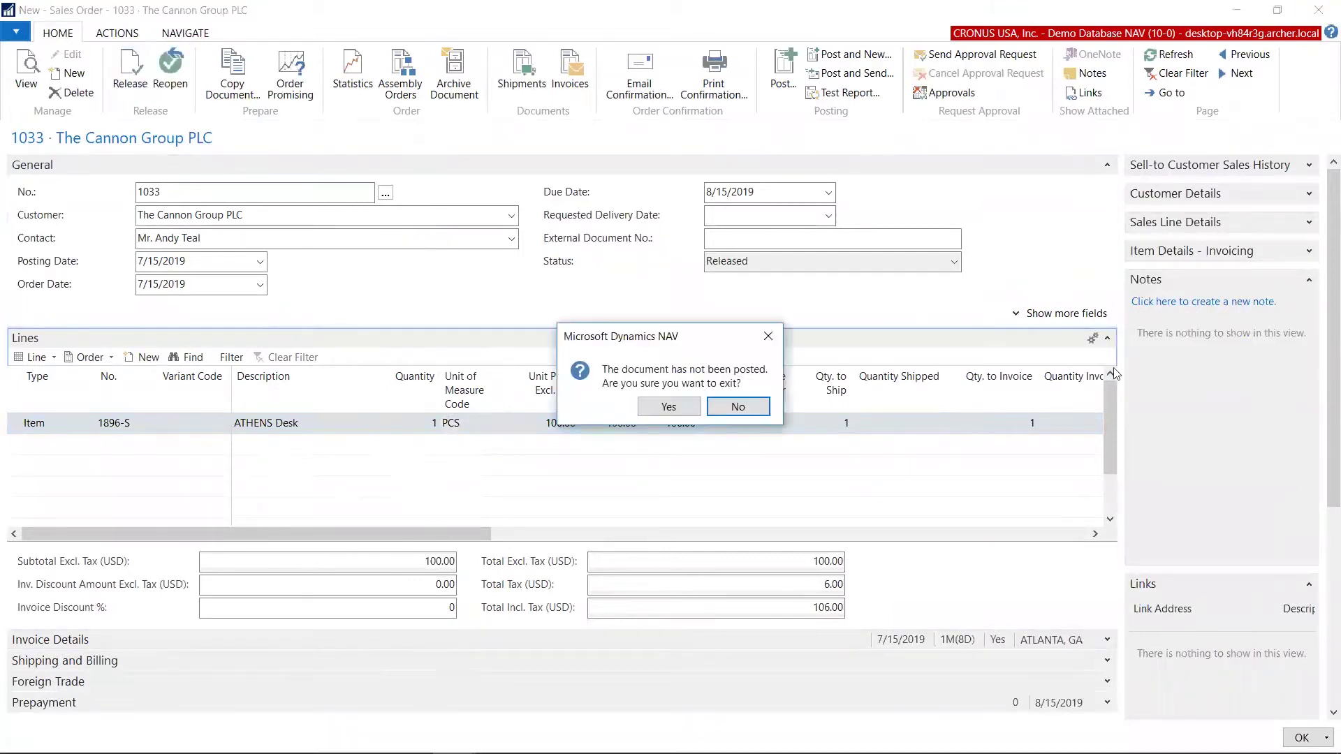
# Confirm leaving order 1033, then disable 'Warn about unposted documents' in My Notifications.
pyautogui.click(663, 410)
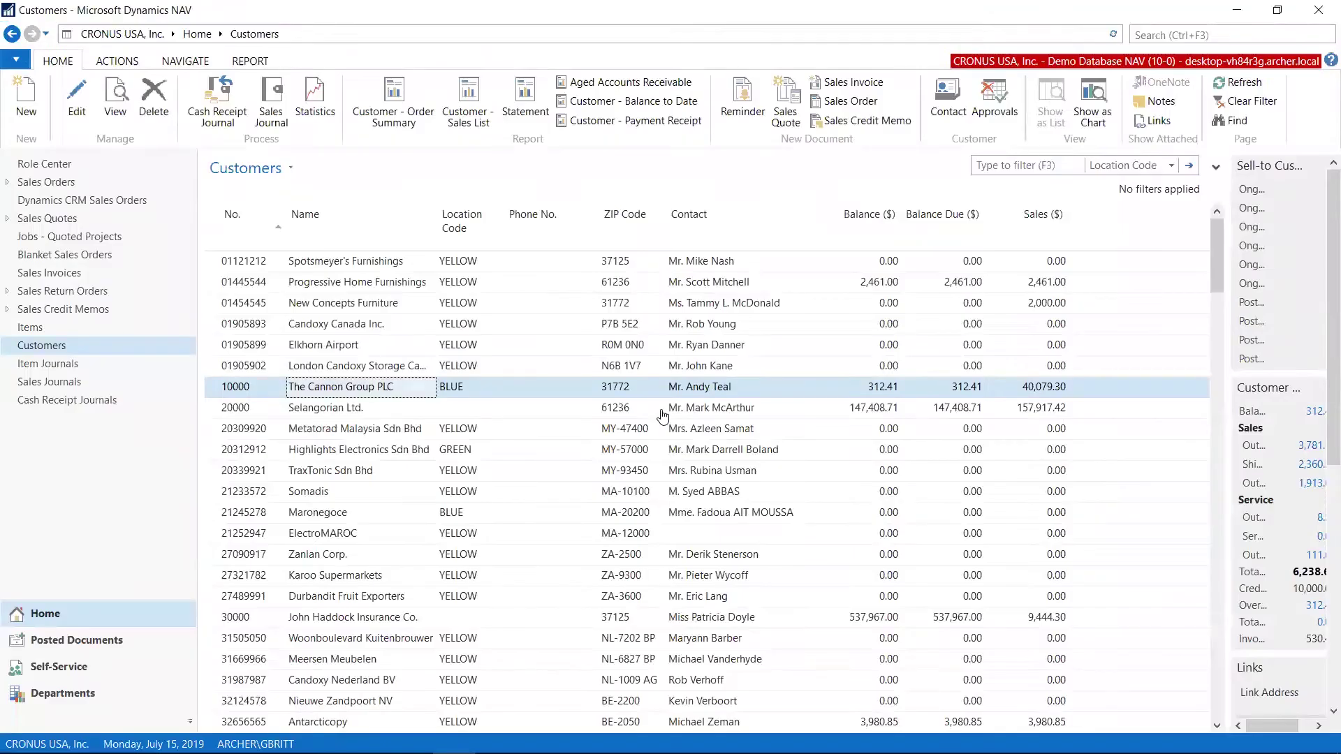
pyautogui.click(1168, 35)
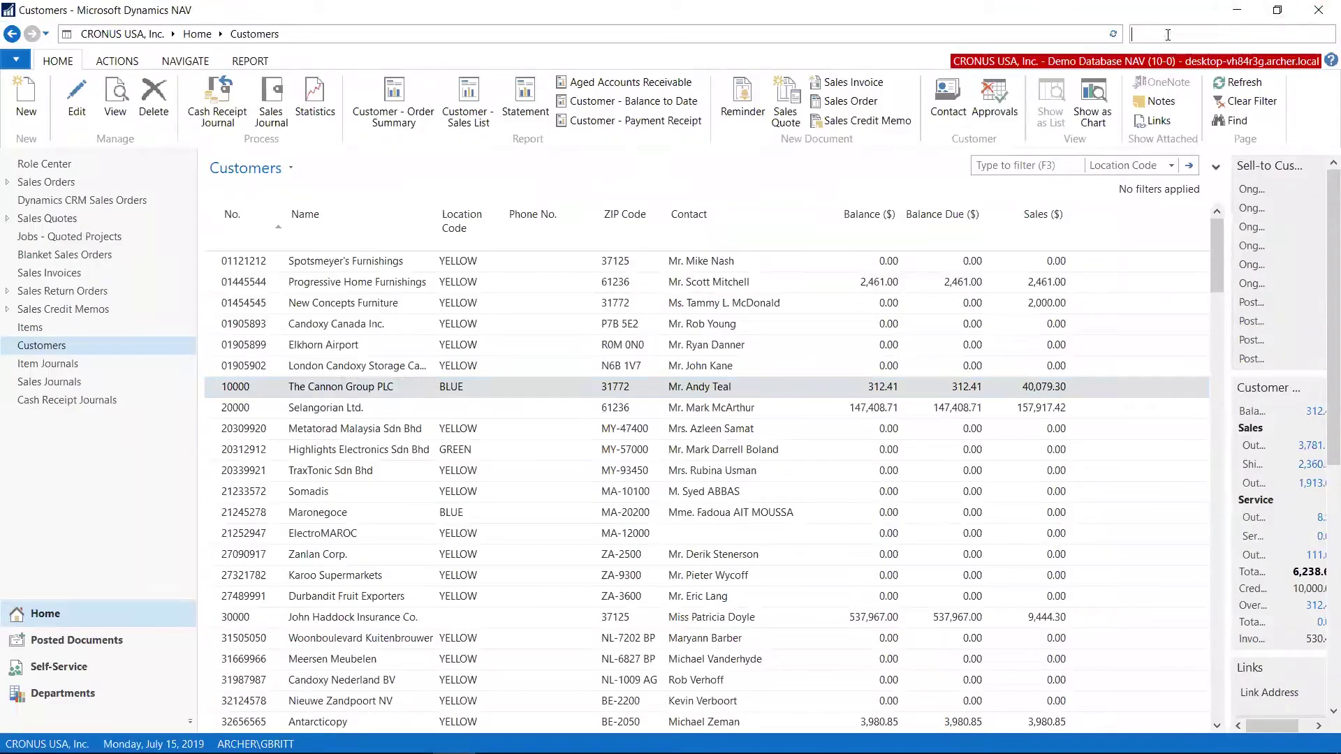
pyautogui.write('my no')
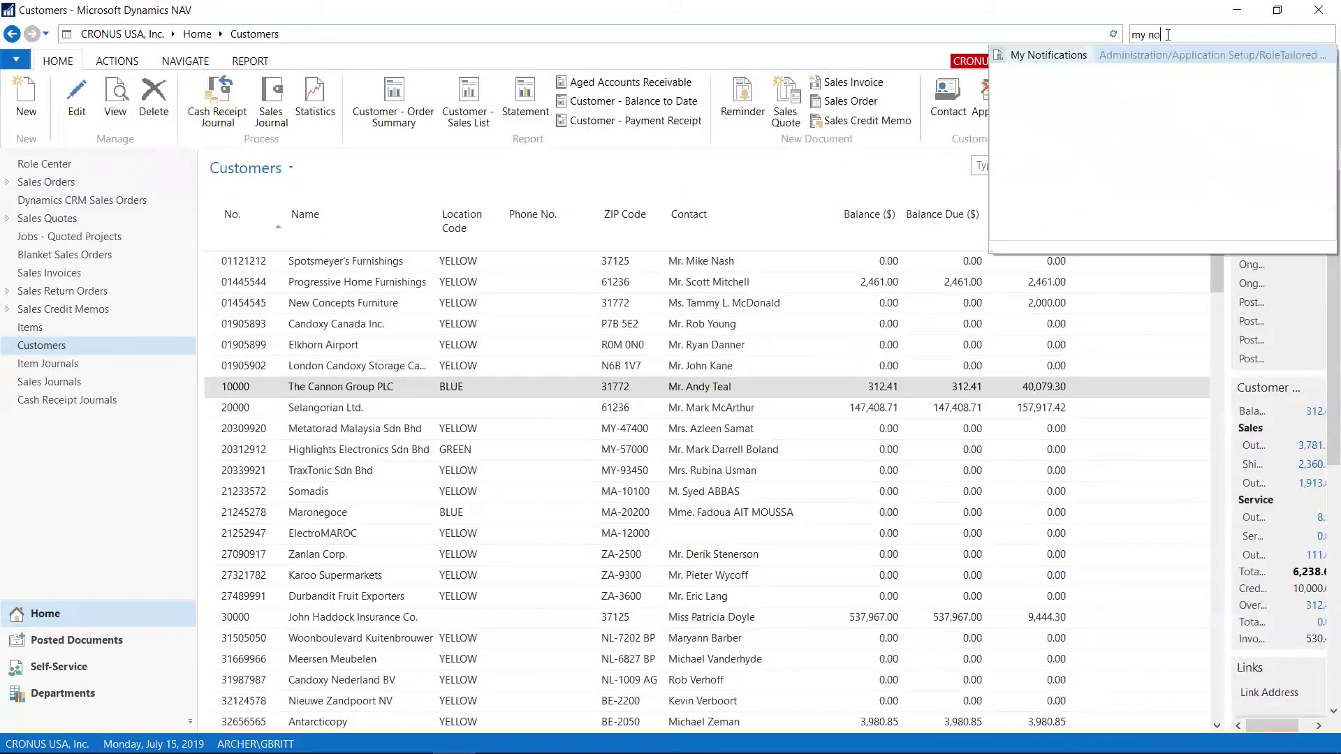
pyautogui.click(1072, 58)
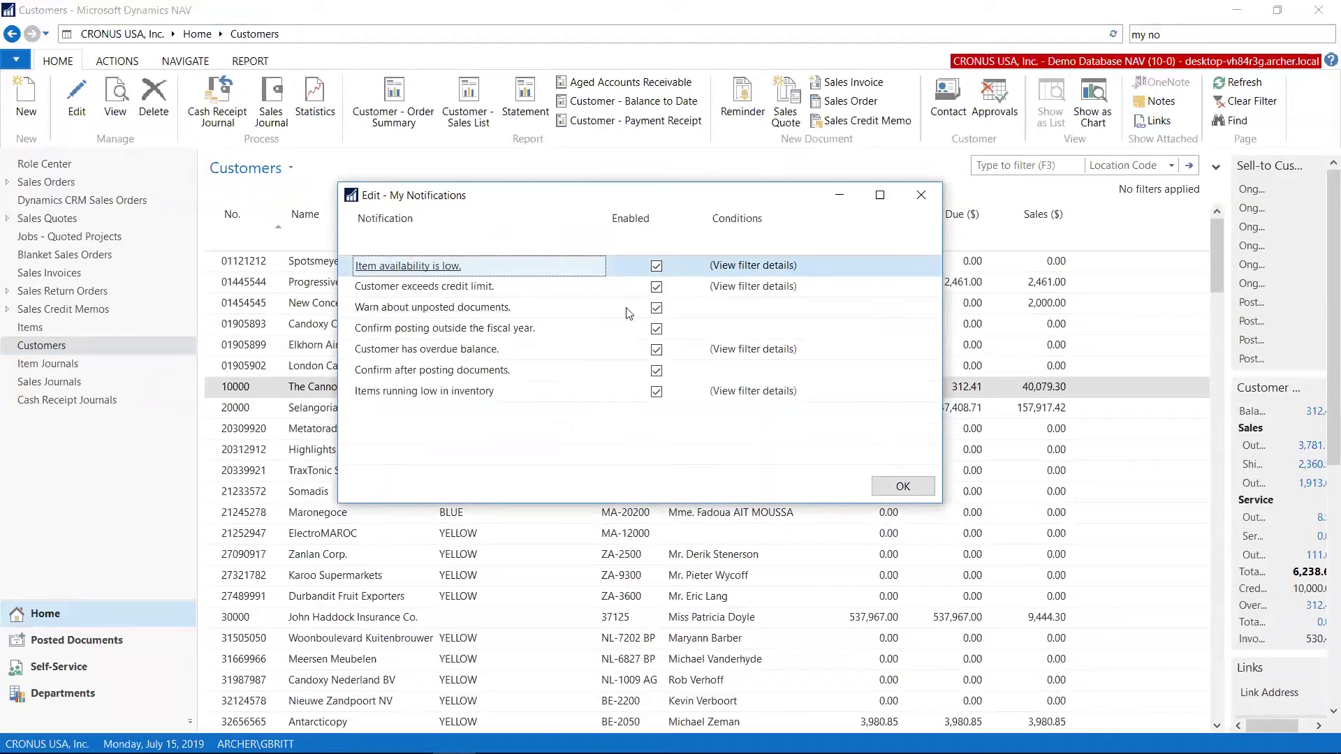
pyautogui.click(657, 308)
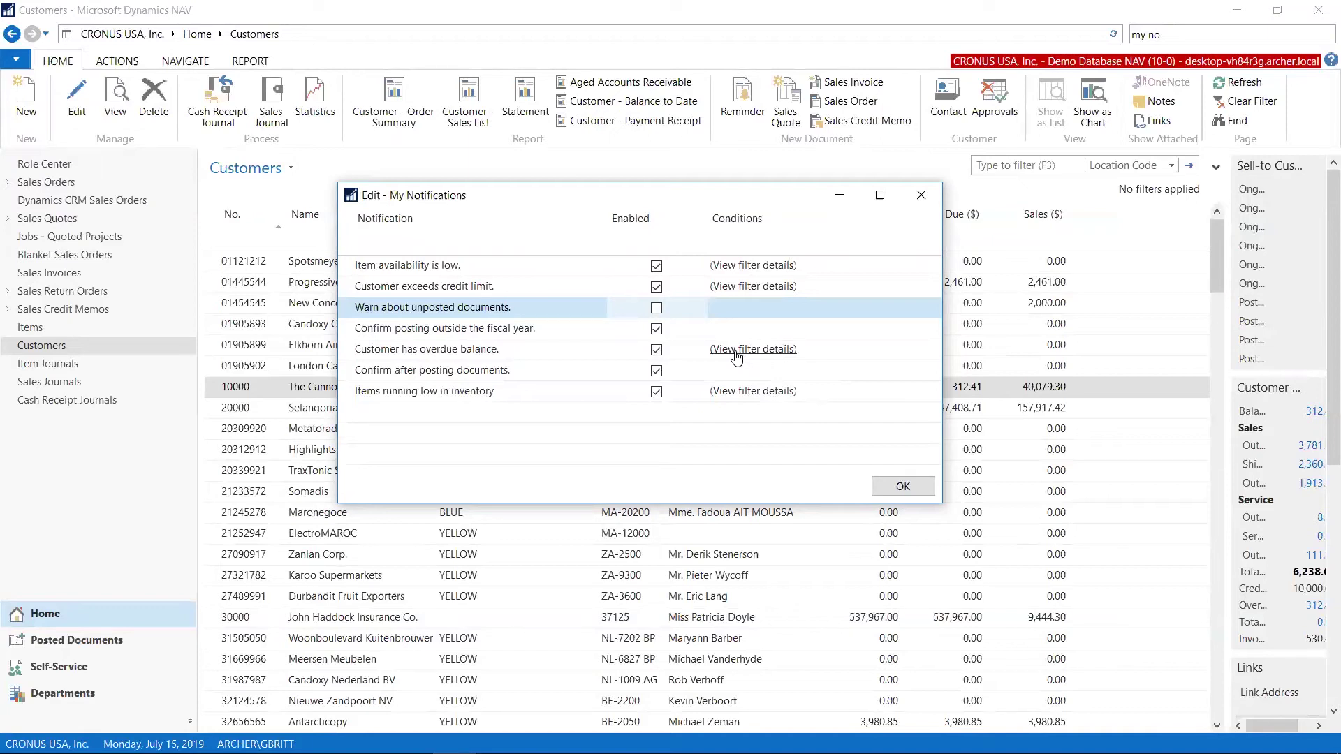
# Filter the overdue-balance notification on Credit Limit ($) 11000 and save My Notifications.
pyautogui.click(737, 357)
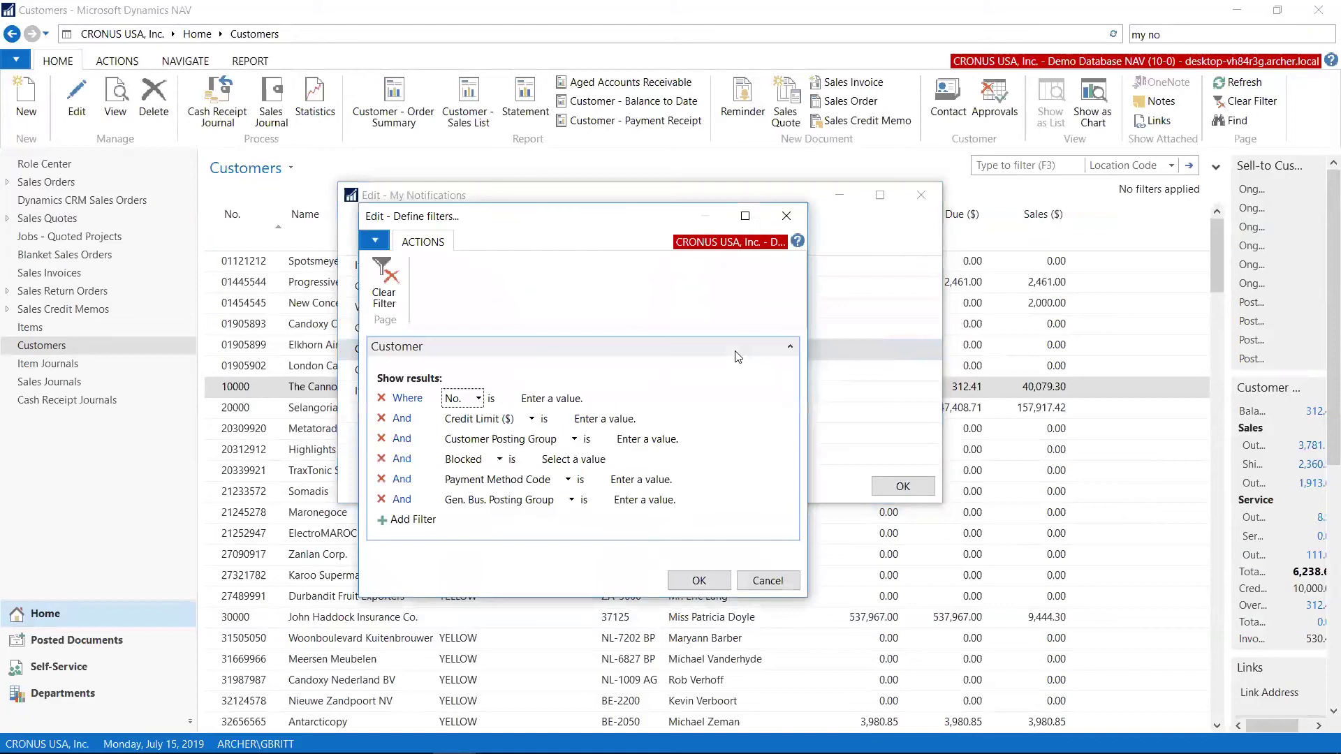
pyautogui.click(605, 419)
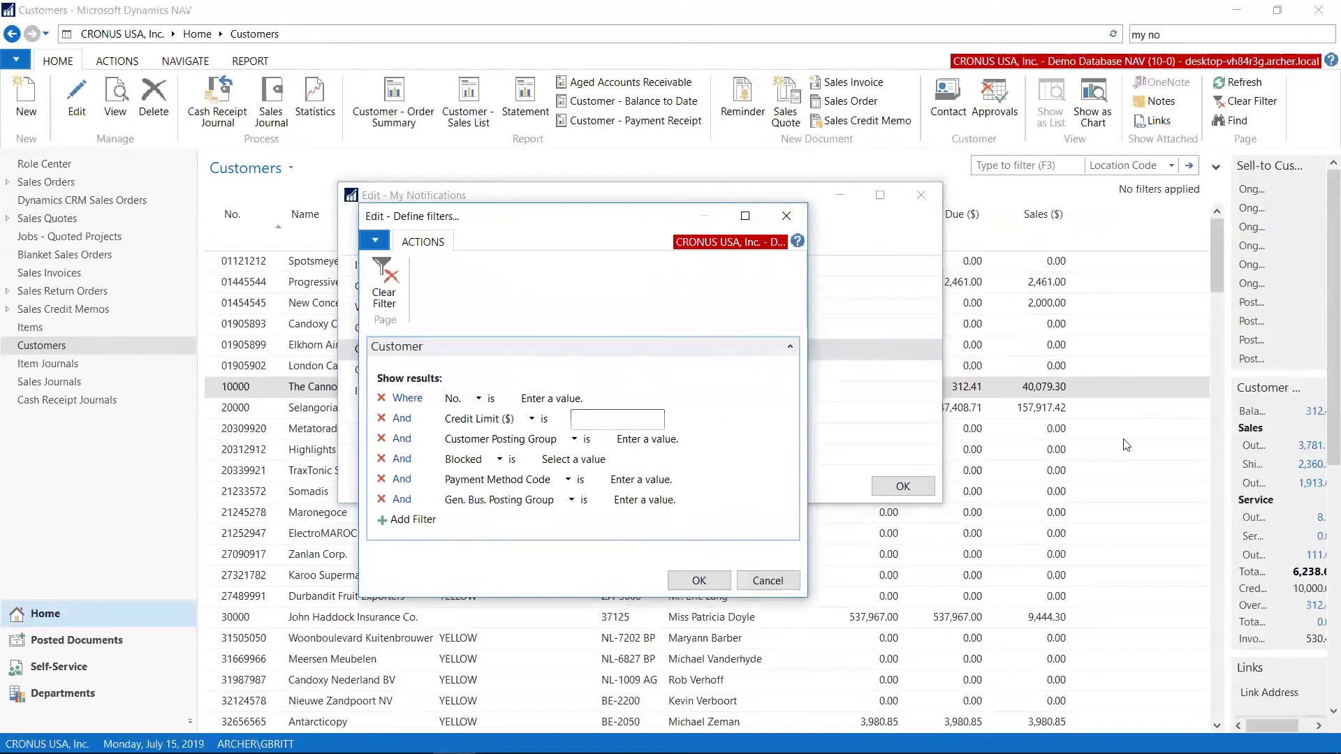
pyautogui.write('11000.')
pyautogui.click(699, 581)
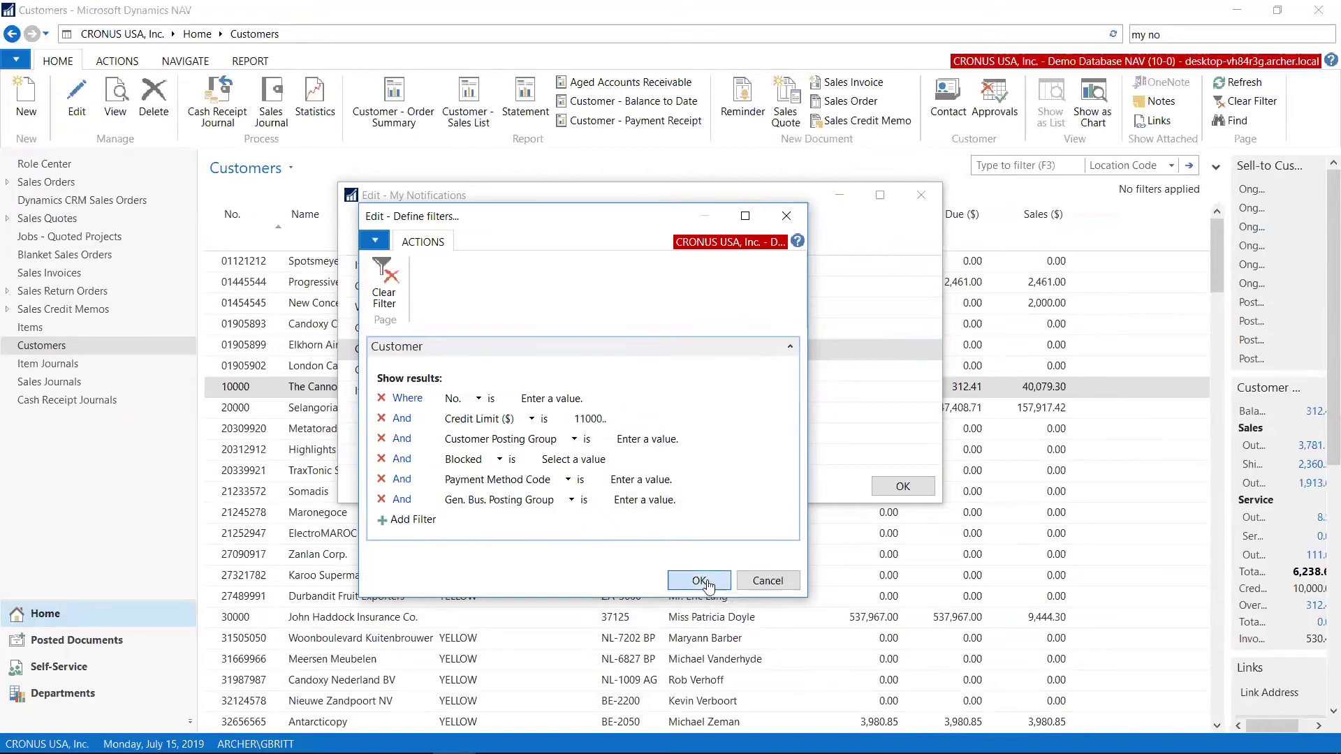
pyautogui.click(904, 488)
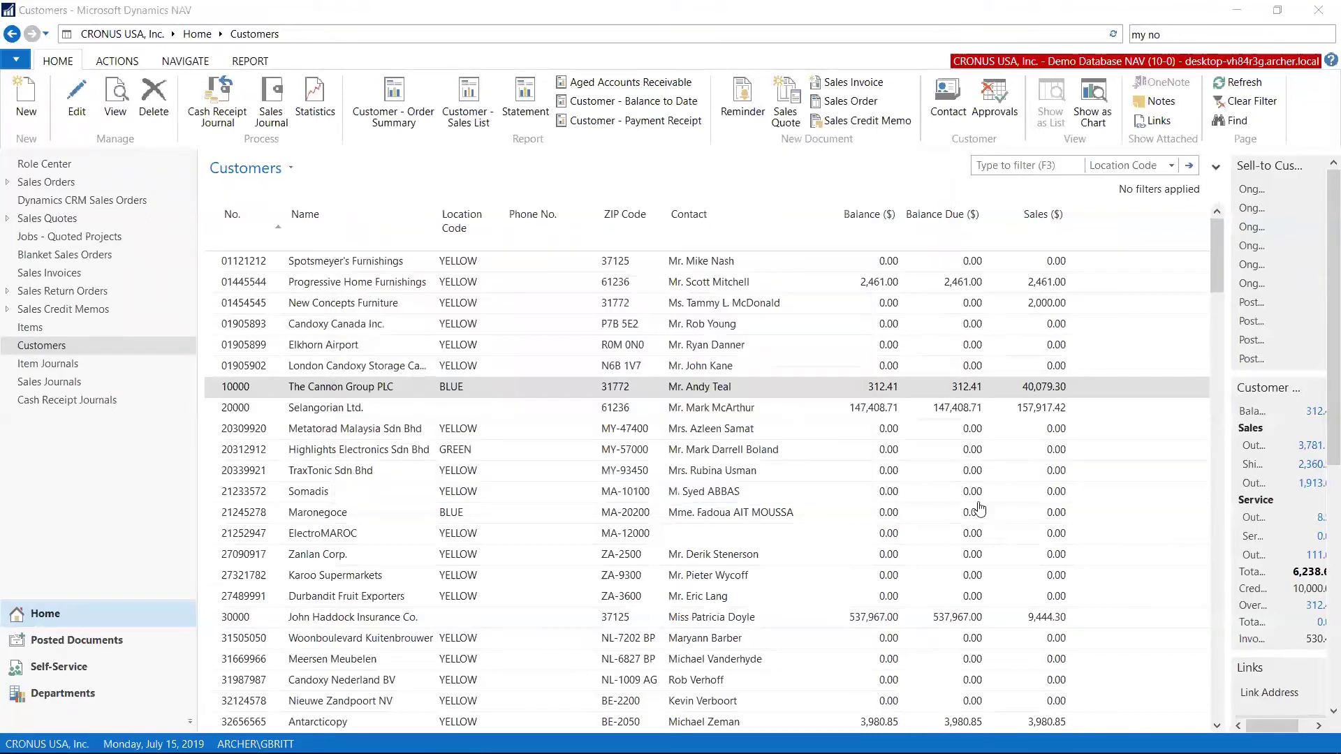
# Start new sales order 1034 from The Cannon Group PLC's customer card.
pyautogui.click(343, 393)
pyautogui.doubleClick(342, 395)
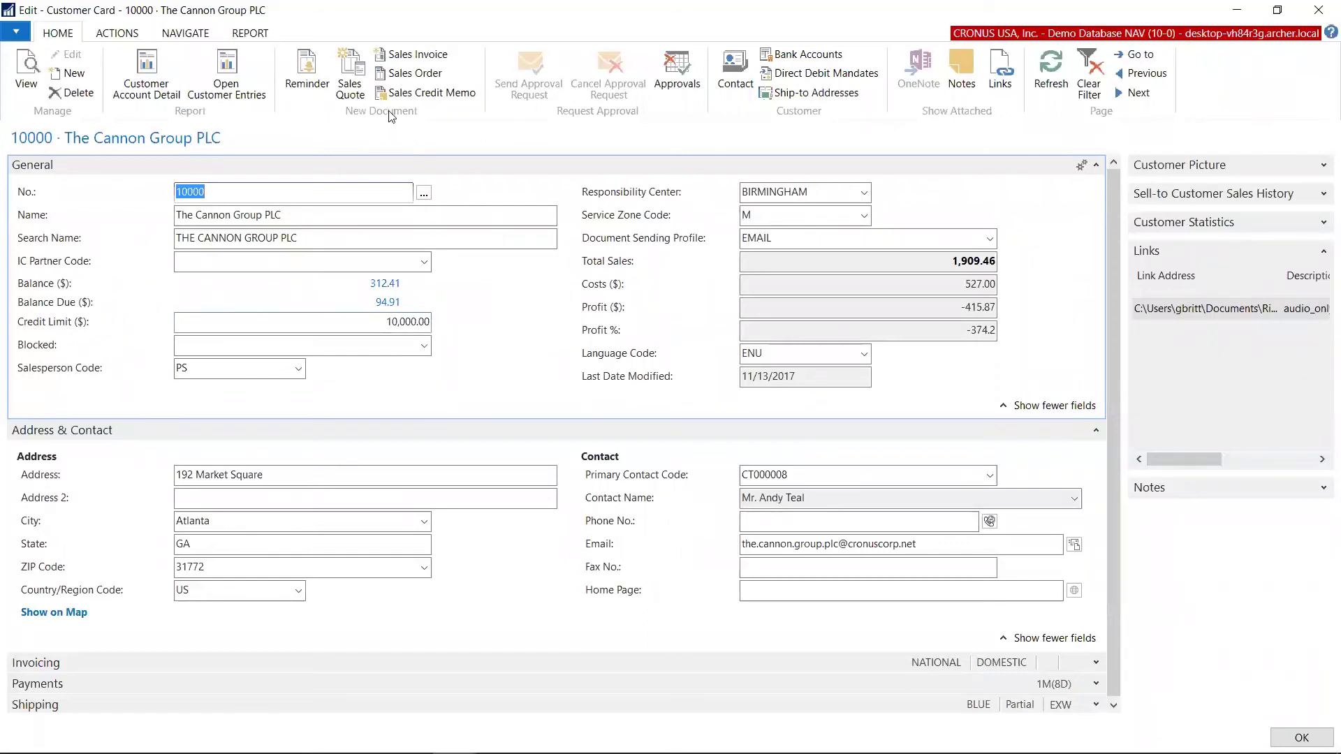
pyautogui.click(417, 74)
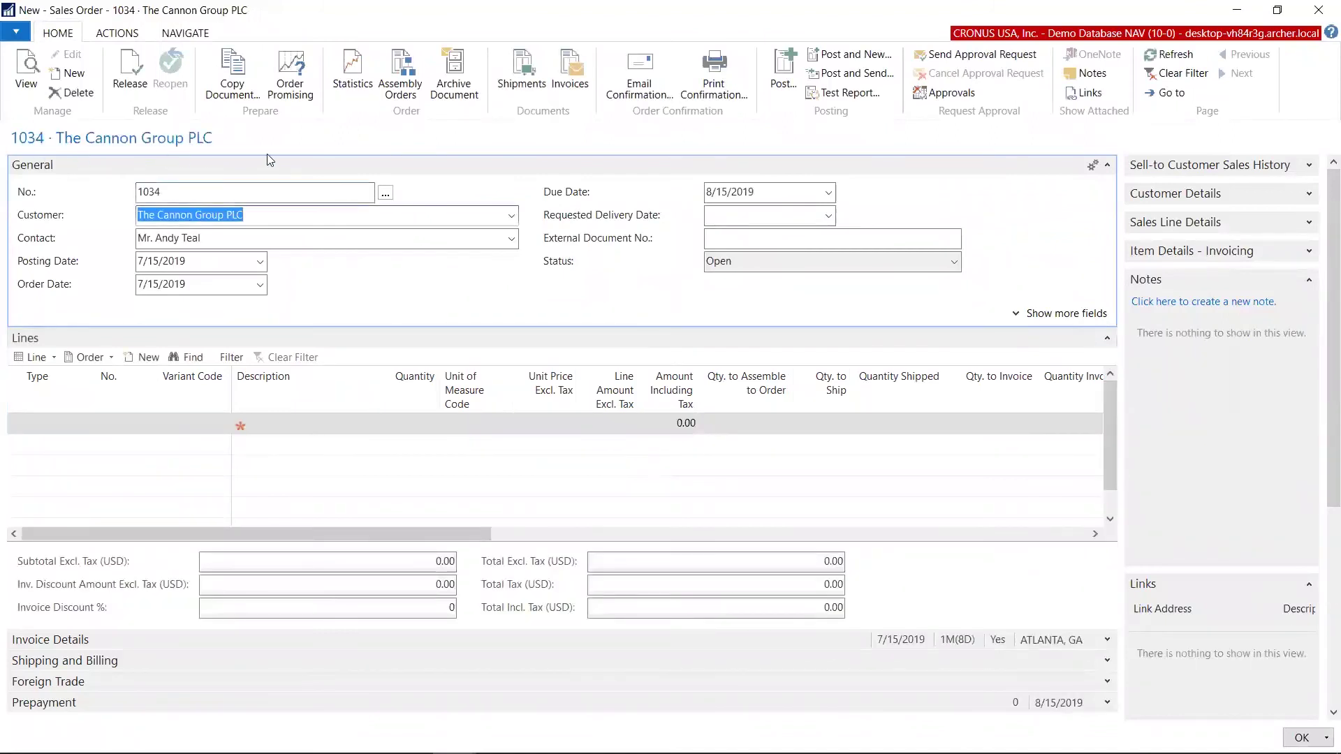
# Add one ATHENS Desk (item 1896-S), release order 1034, and close it.
pyautogui.click(35, 427)
pyautogui.write('i')
pyautogui.press('Tab')
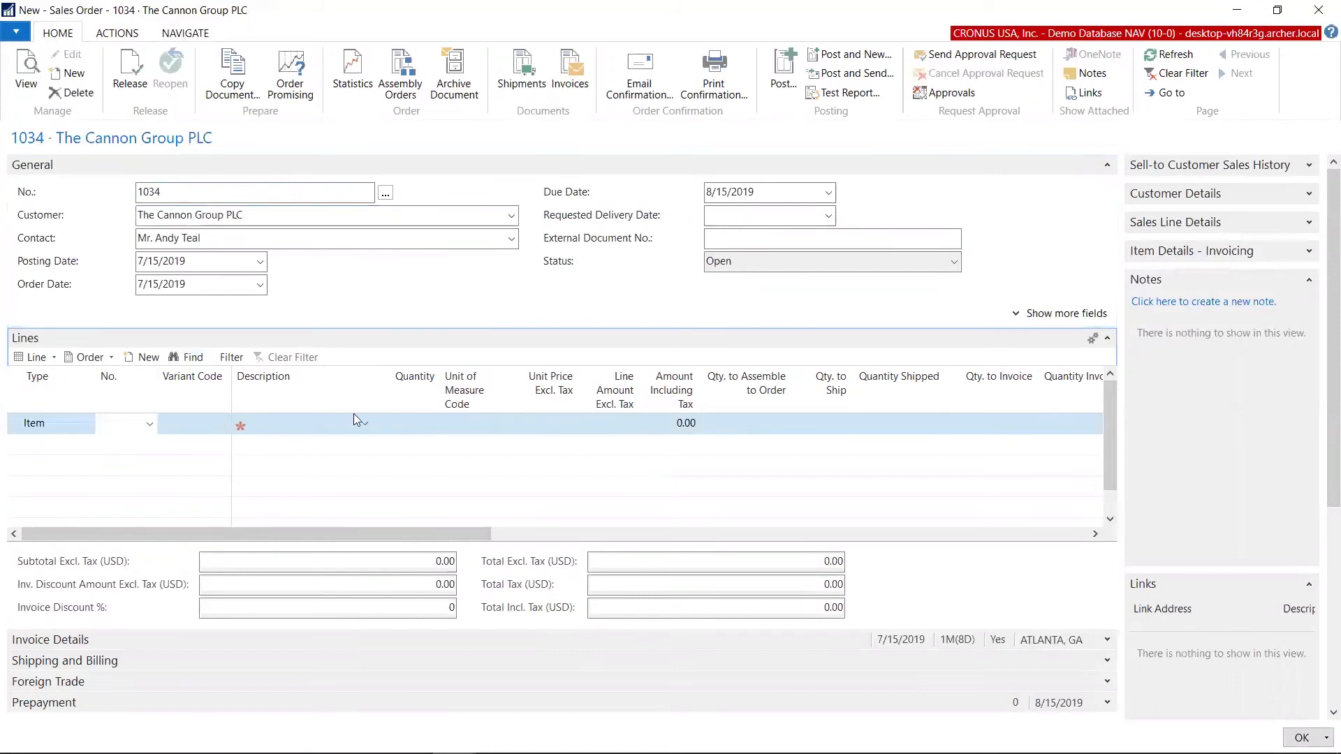
pyautogui.write('at')
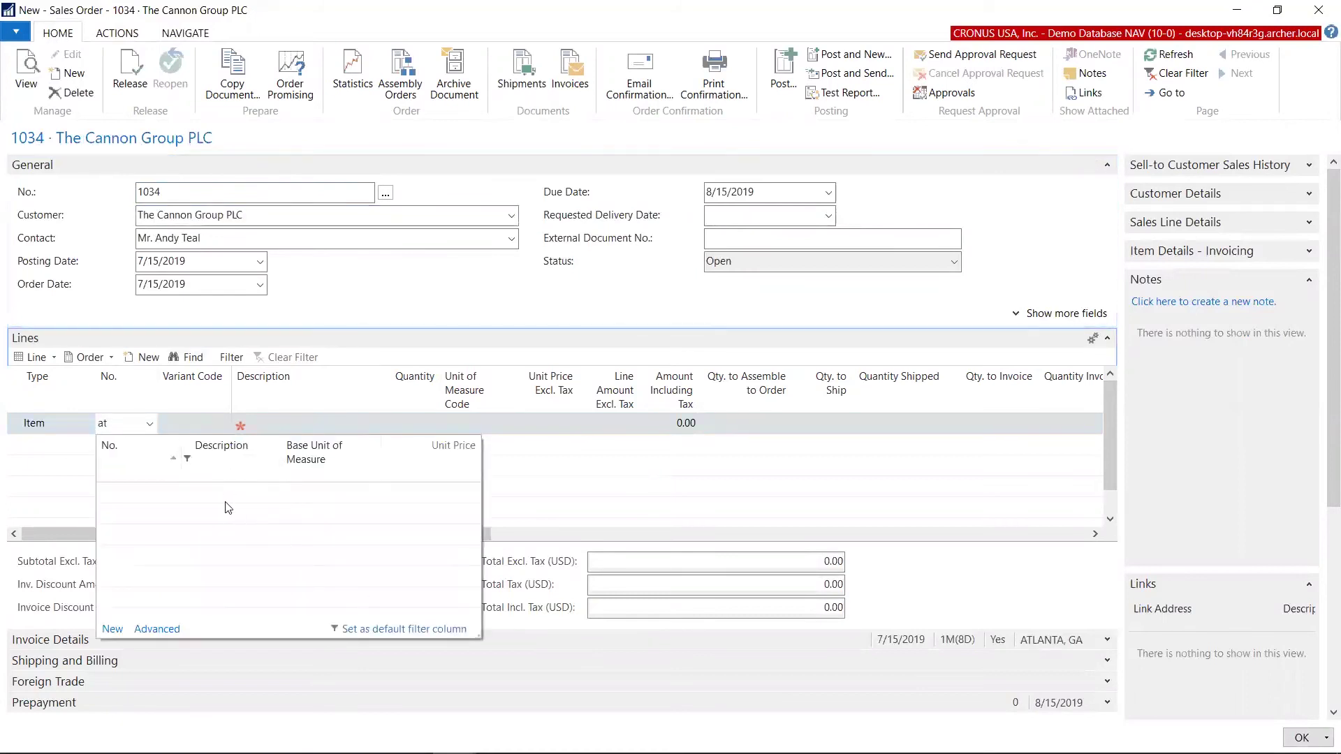
pyautogui.click(215, 500)
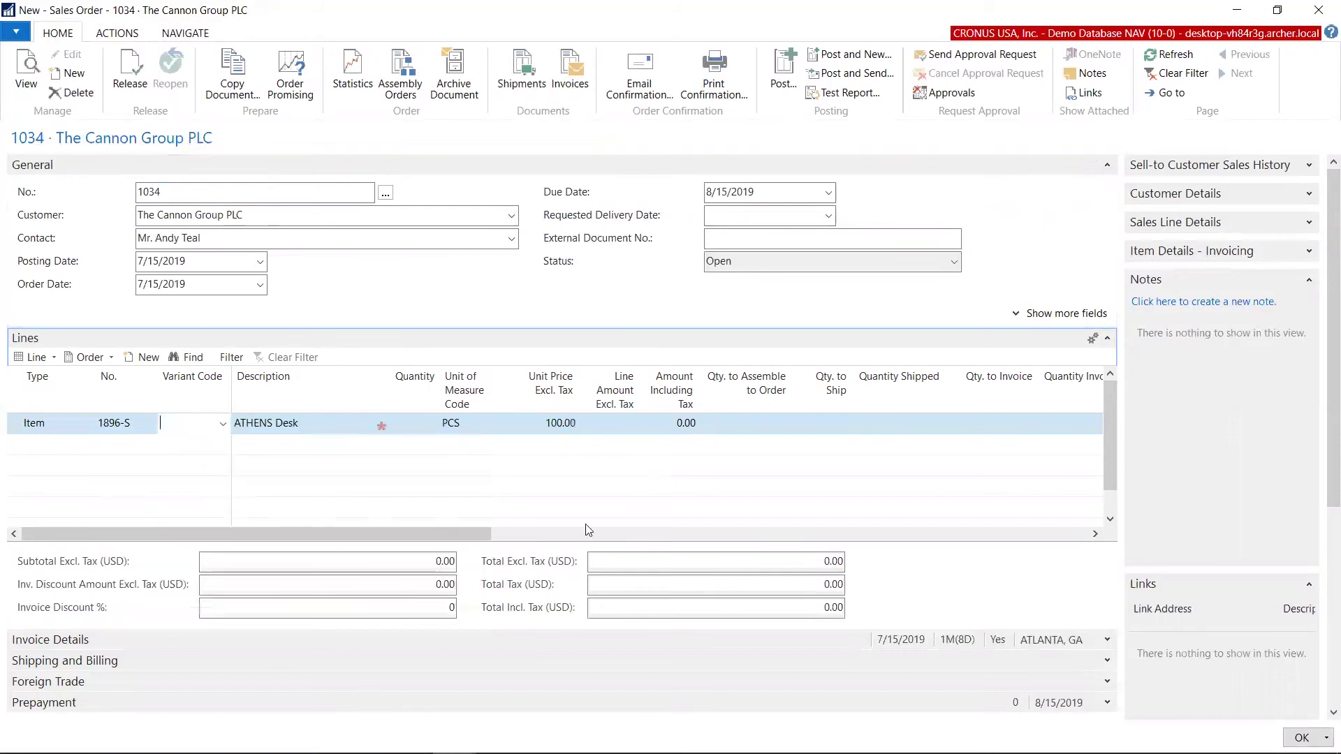
pyautogui.press('Tab')
pyautogui.press('Tab')
pyautogui.write('1')
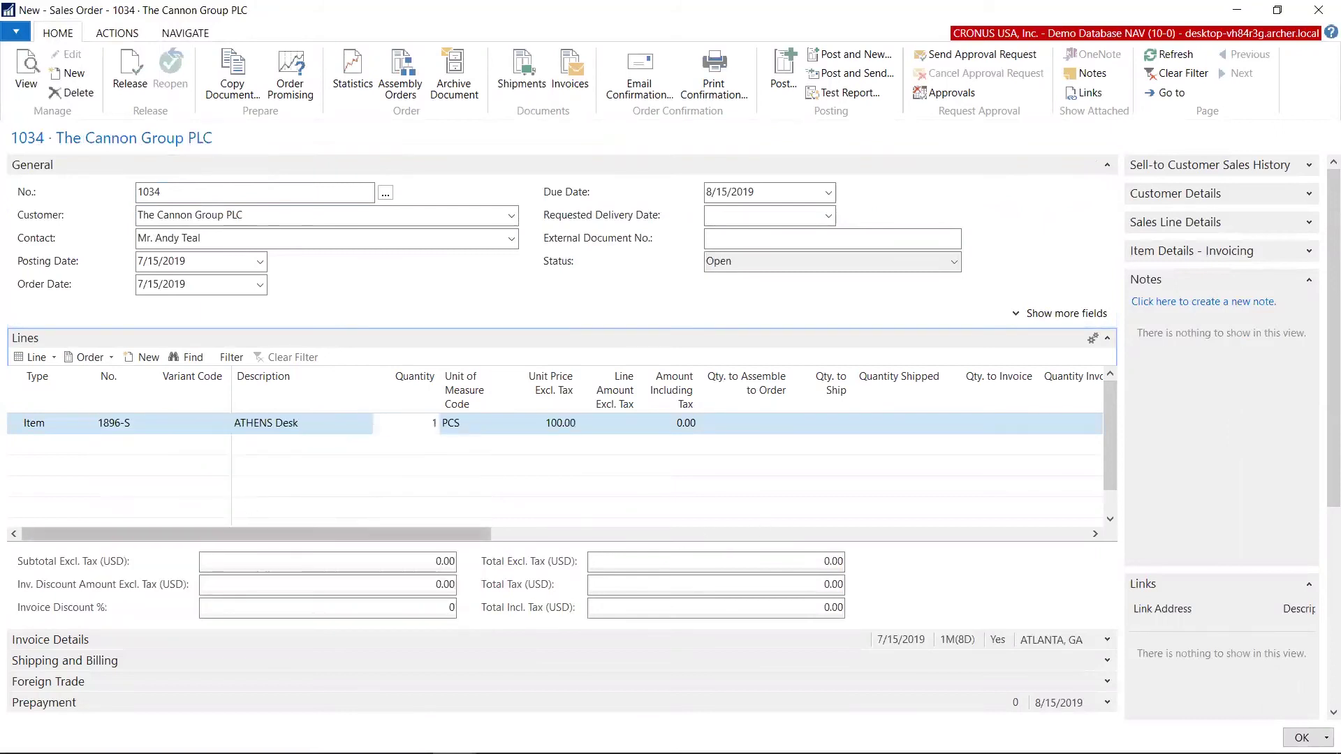
pyautogui.press('Tab')
pyautogui.click(130, 69)
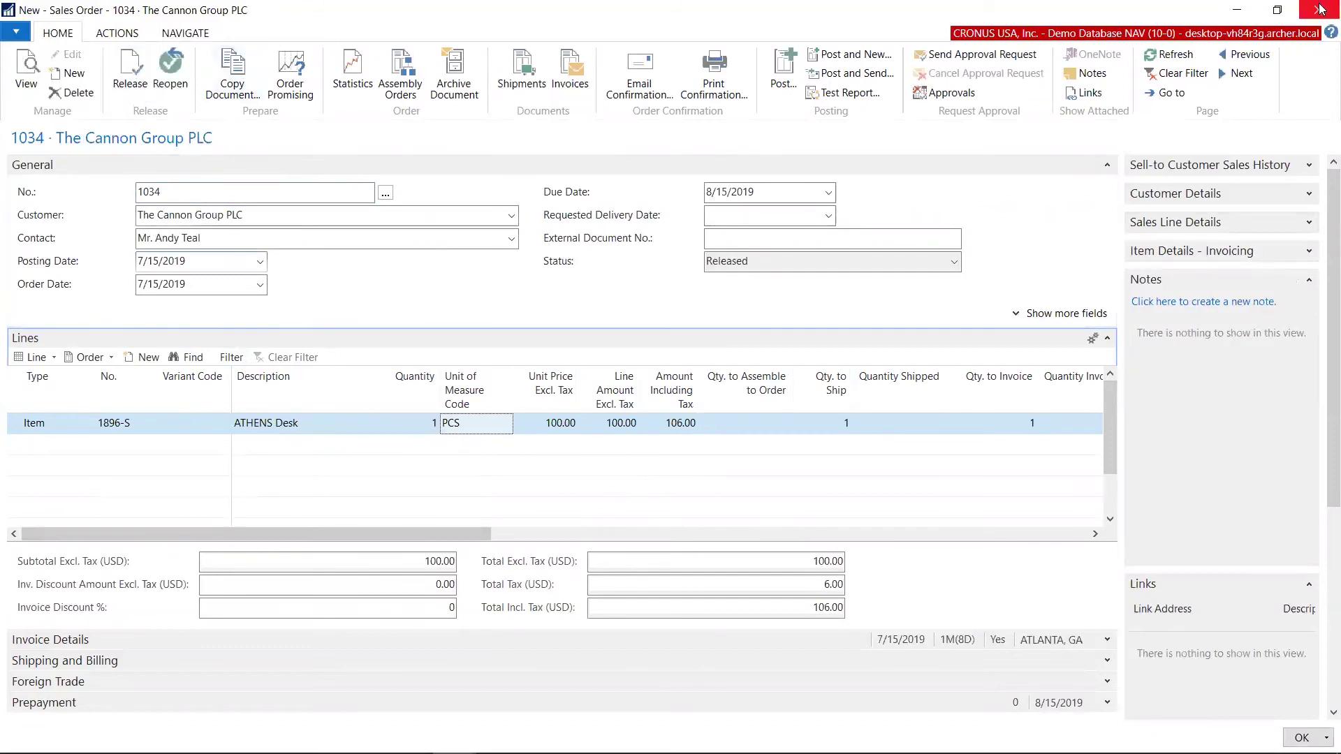
pyautogui.hotkey('shift', 'F7')
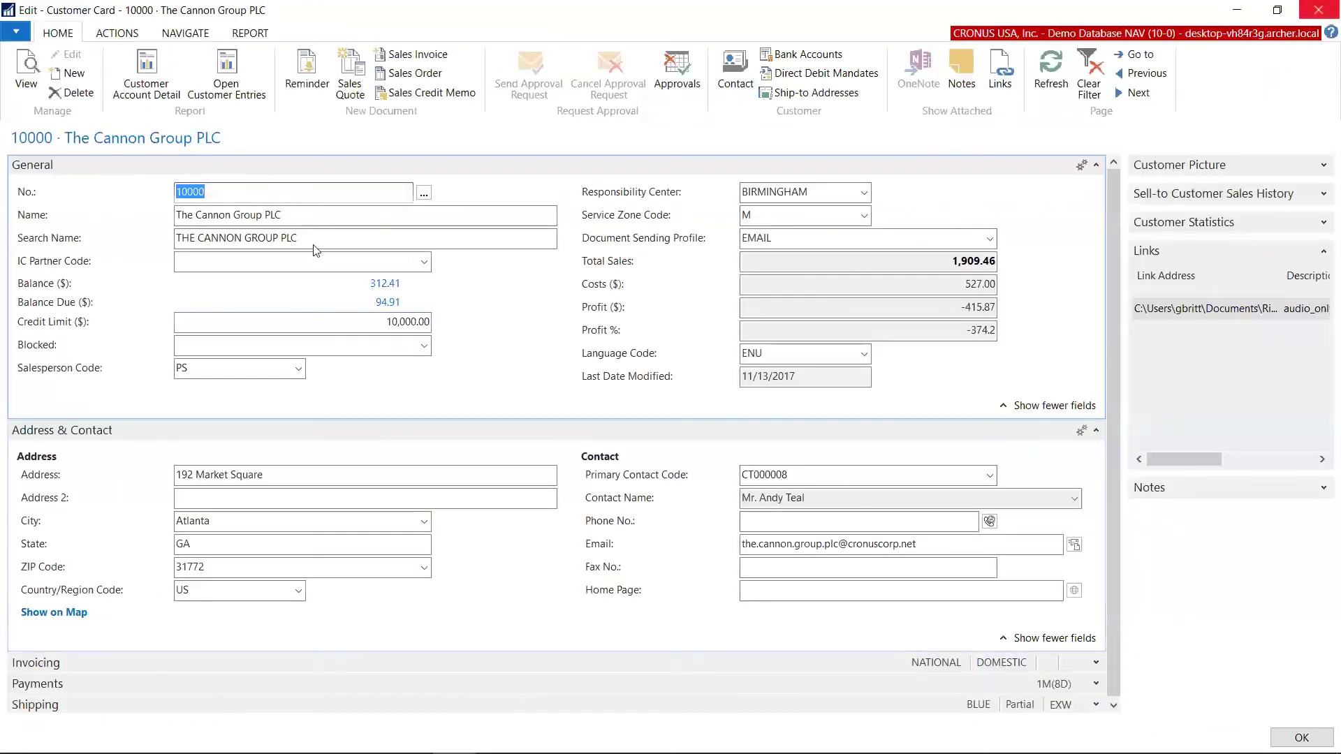